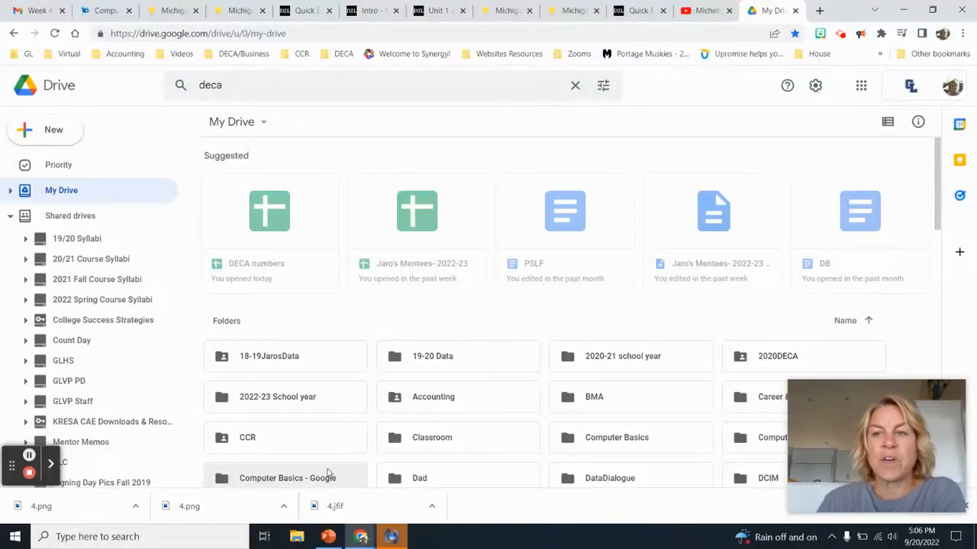
Open Google Calendar from Drive's Google apps grid in a new tab
click(862, 87)
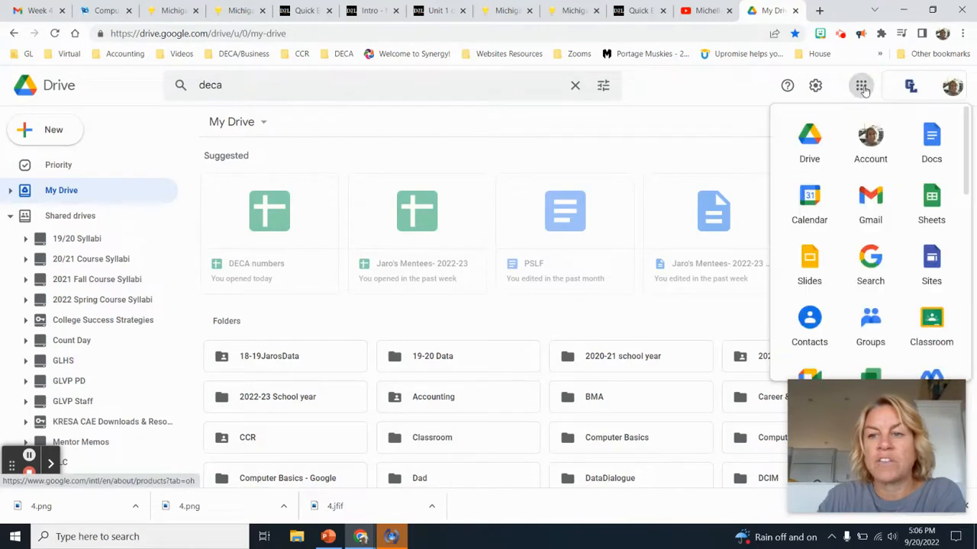
click(812, 203)
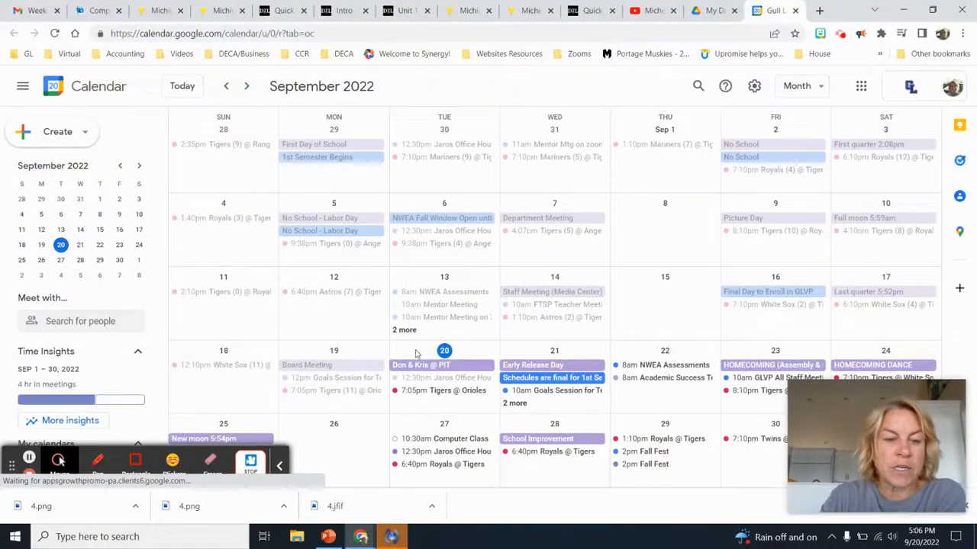
Scroll the left sidebar down to show My calendars and Other calendars
click(278, 467)
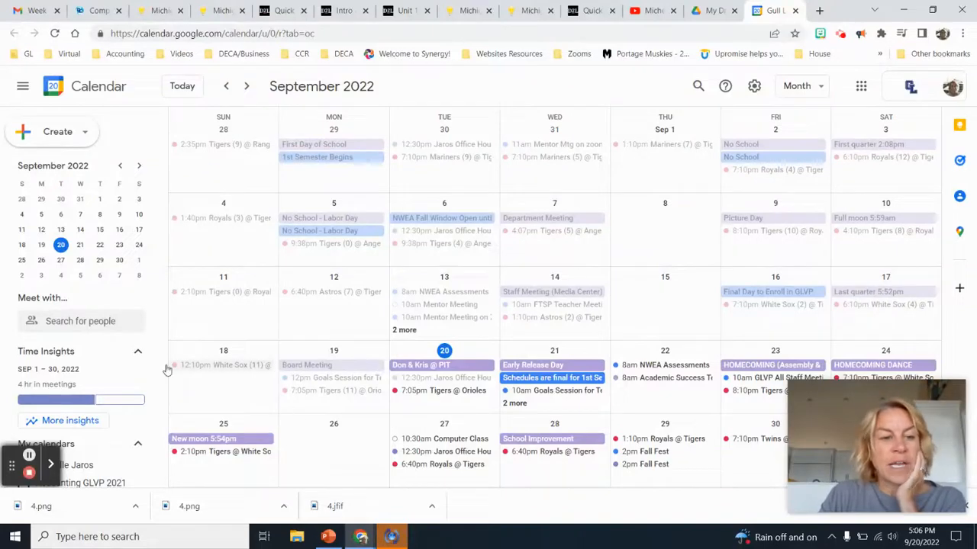
drag(162, 293, 160, 438)
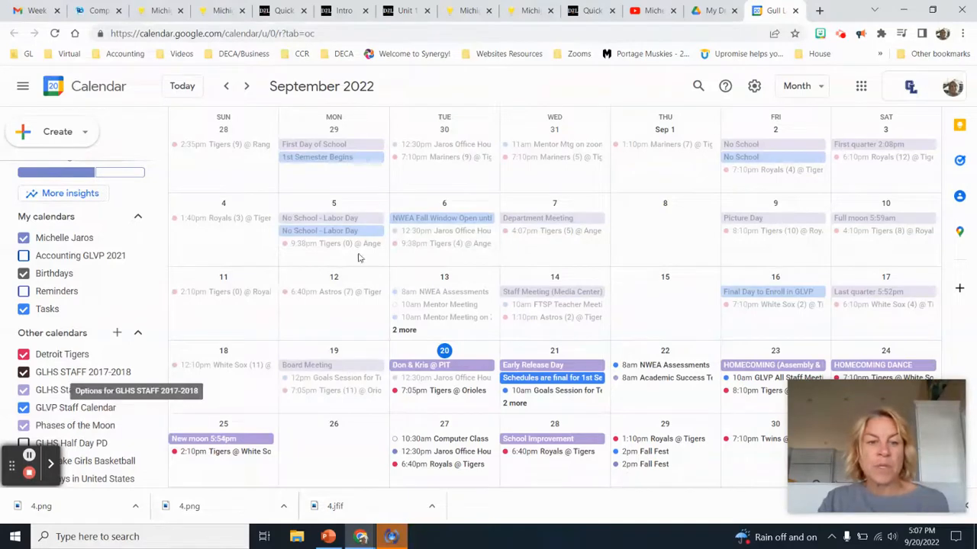
click(24, 409)
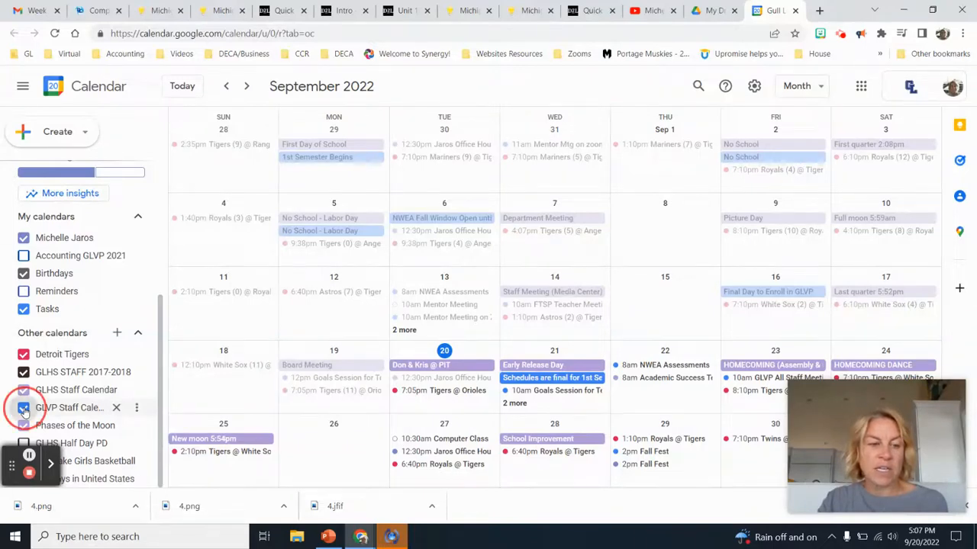
click(24, 409)
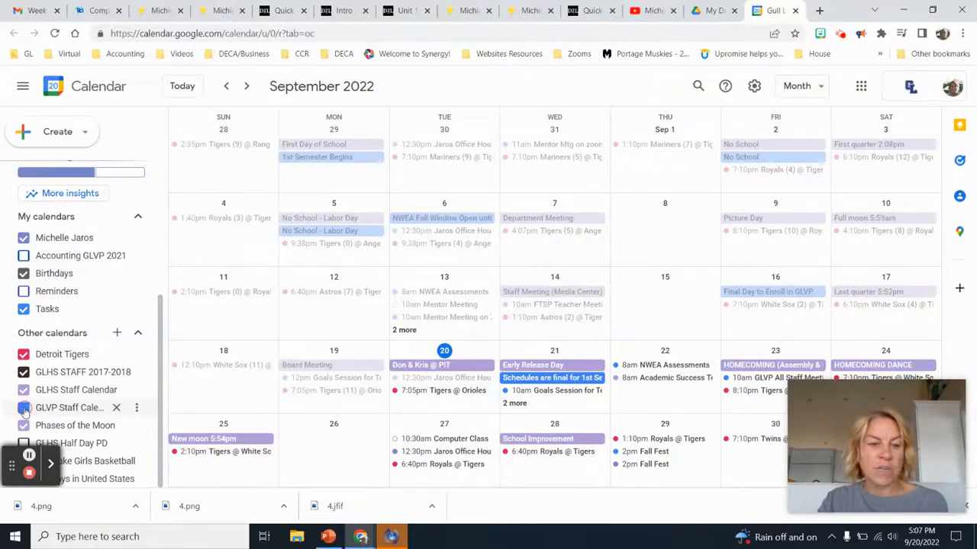
click(24, 409)
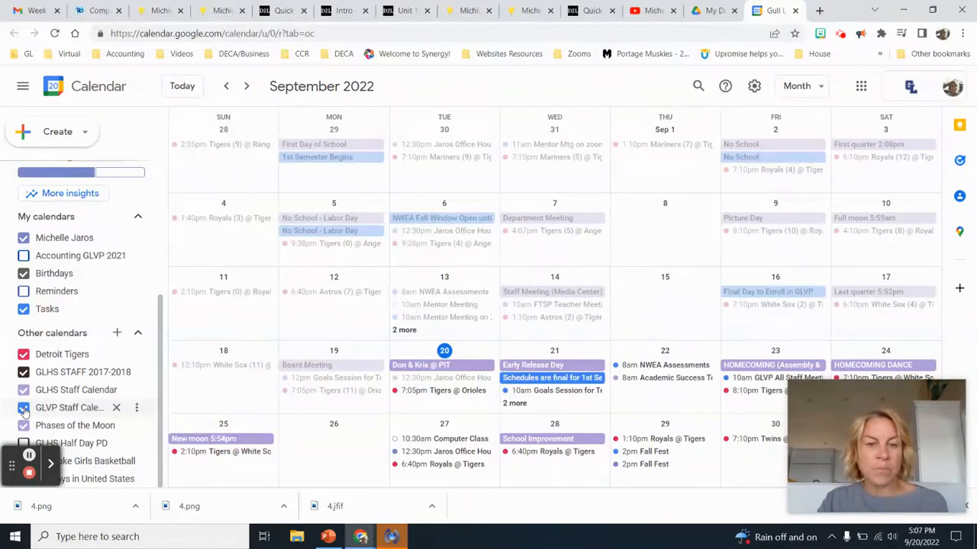
click(24, 410)
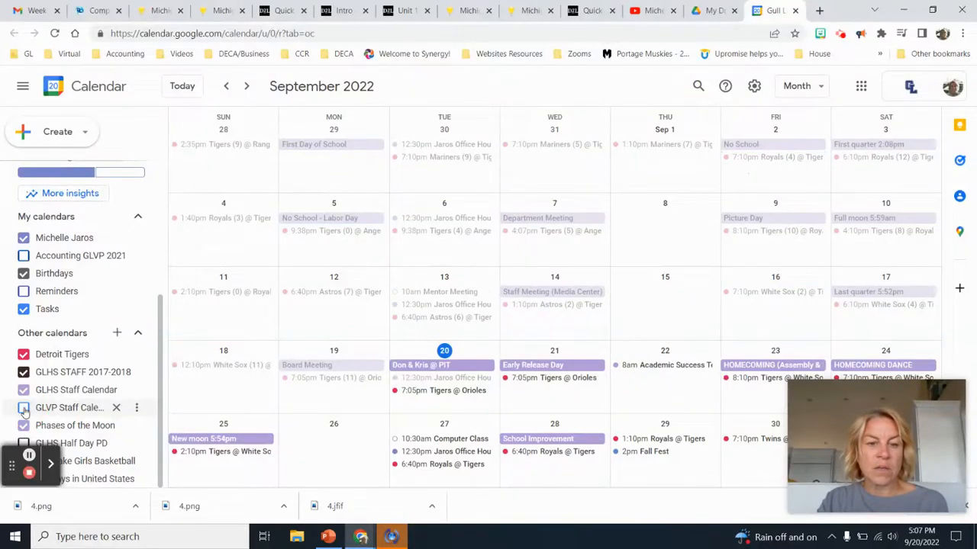
click(24, 409)
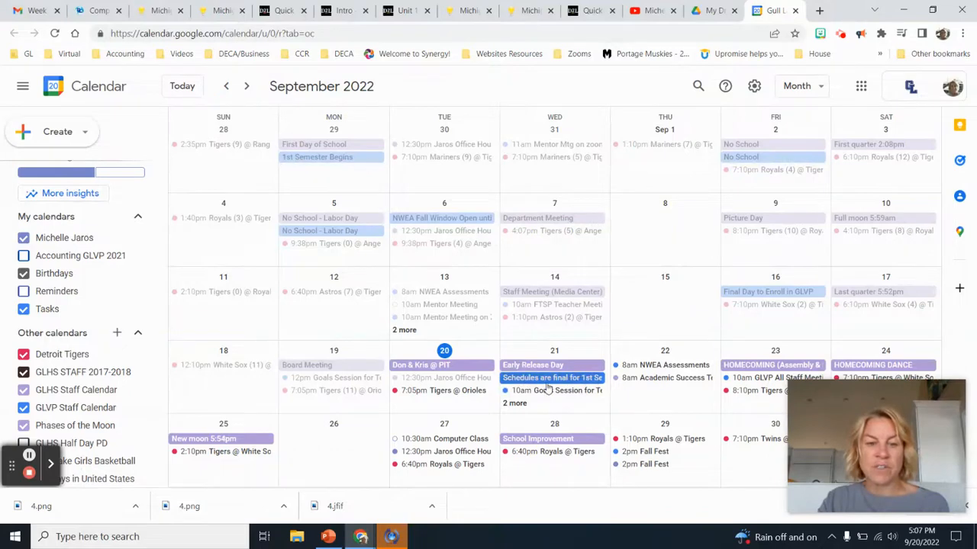
click(24, 408)
click(25, 408)
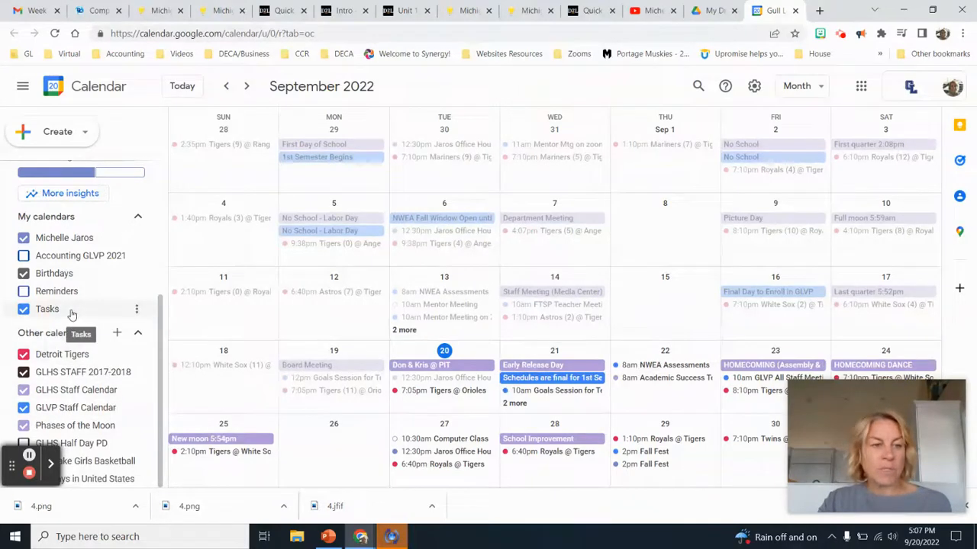
Open the Create new calendar form from the Other calendars + menu
click(116, 334)
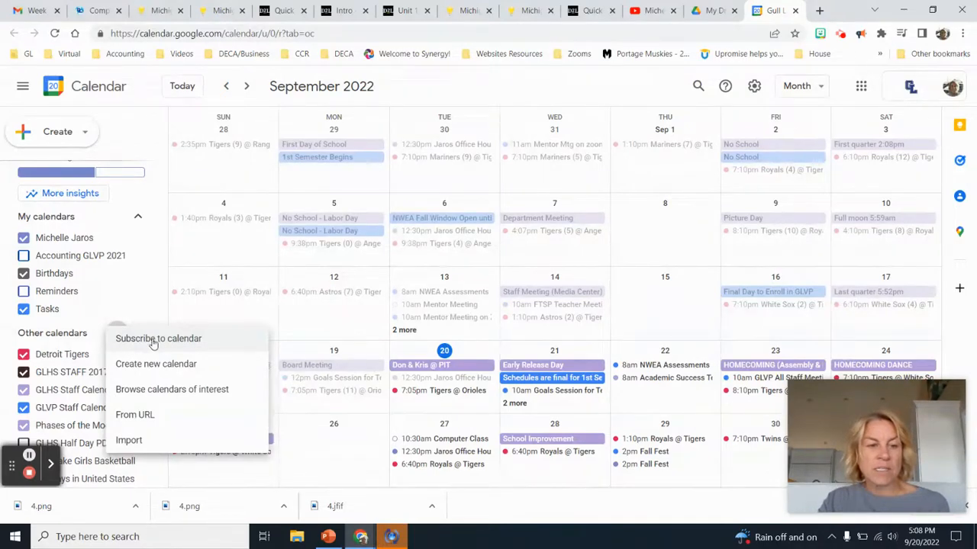
click(175, 342)
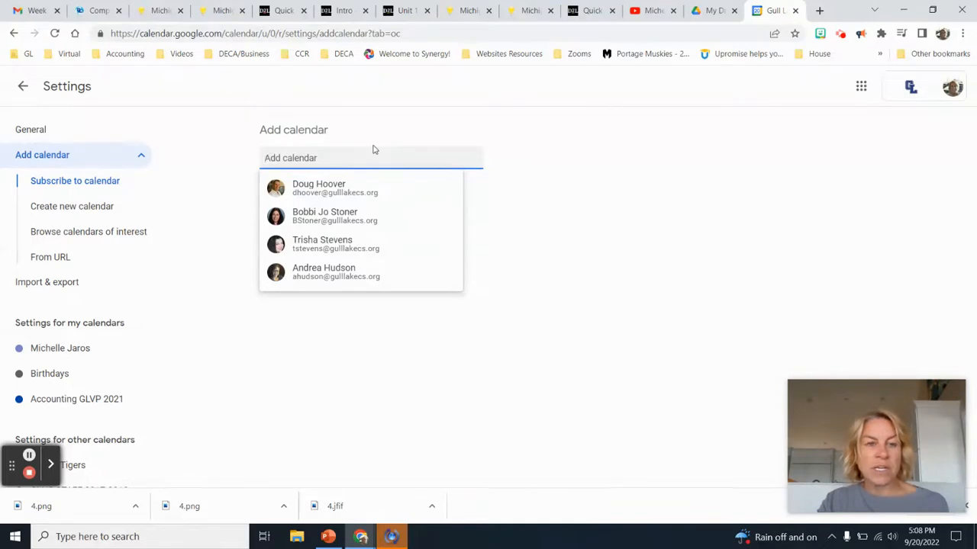
click(60, 209)
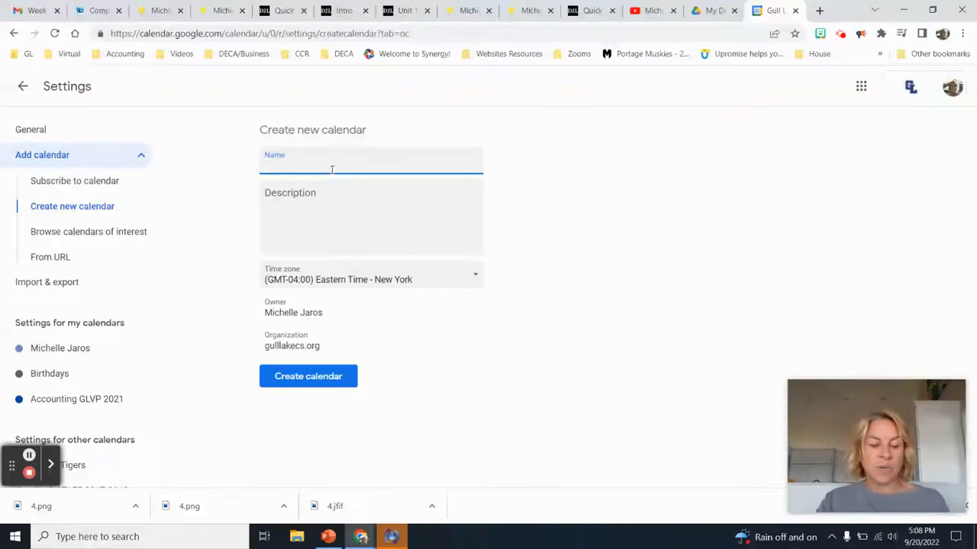
Create a new calendar named 'School'
text(School)
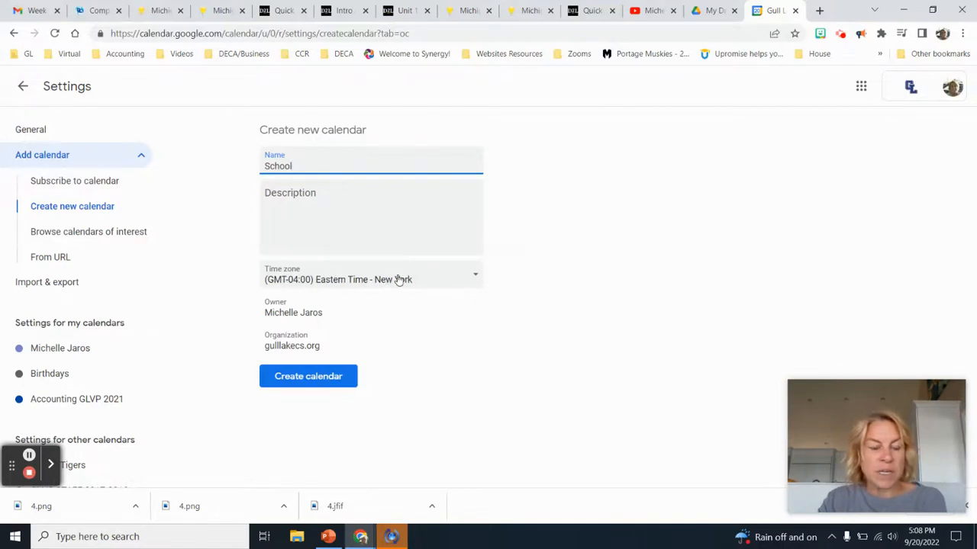
click(302, 382)
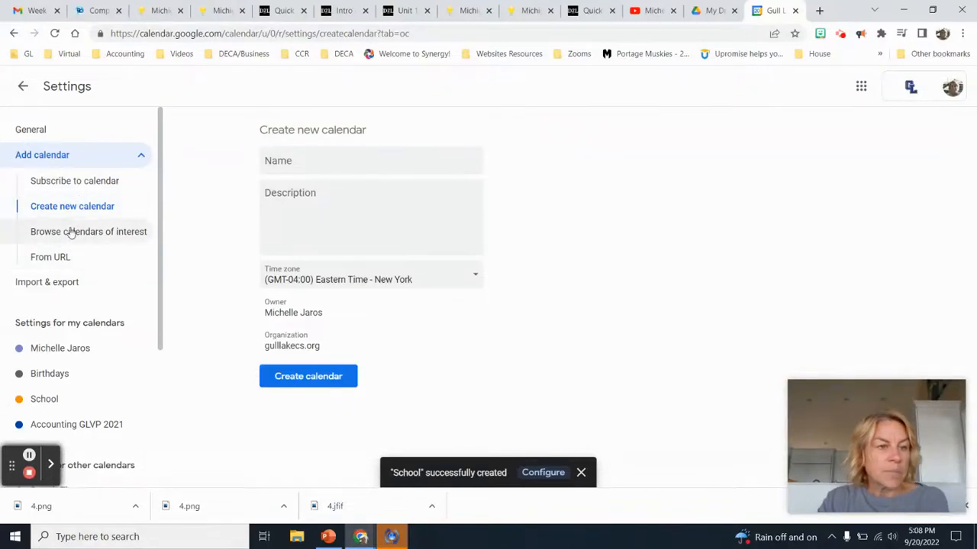
Browse calendars of interest and expand the Baseball league calendars
click(113, 234)
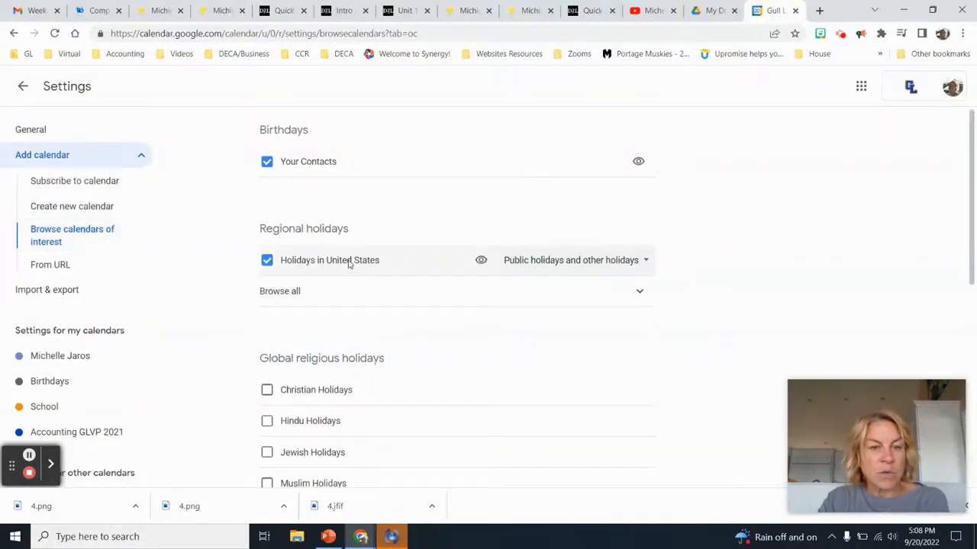
scroll(386, 265, down, 3)
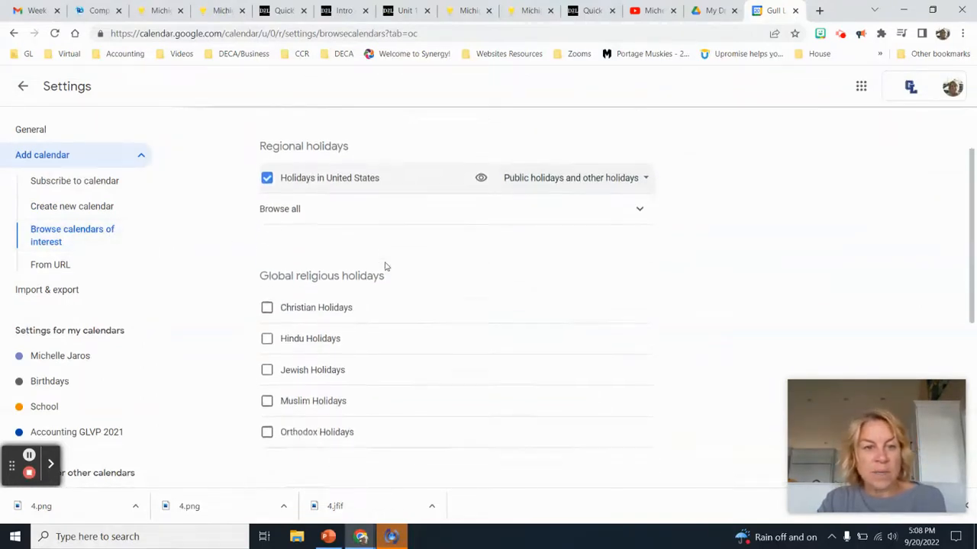
scroll(385, 266, up, 3)
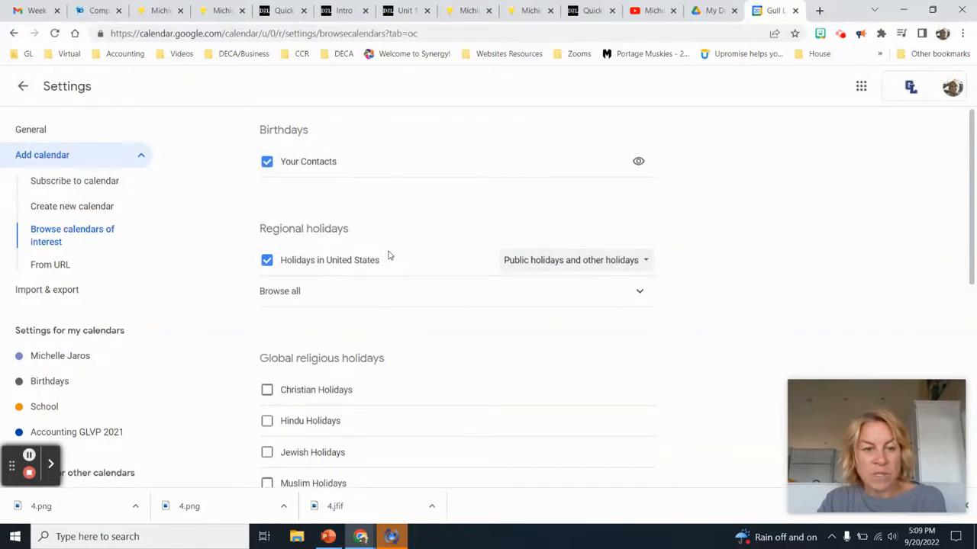
scroll(399, 266, down, 3)
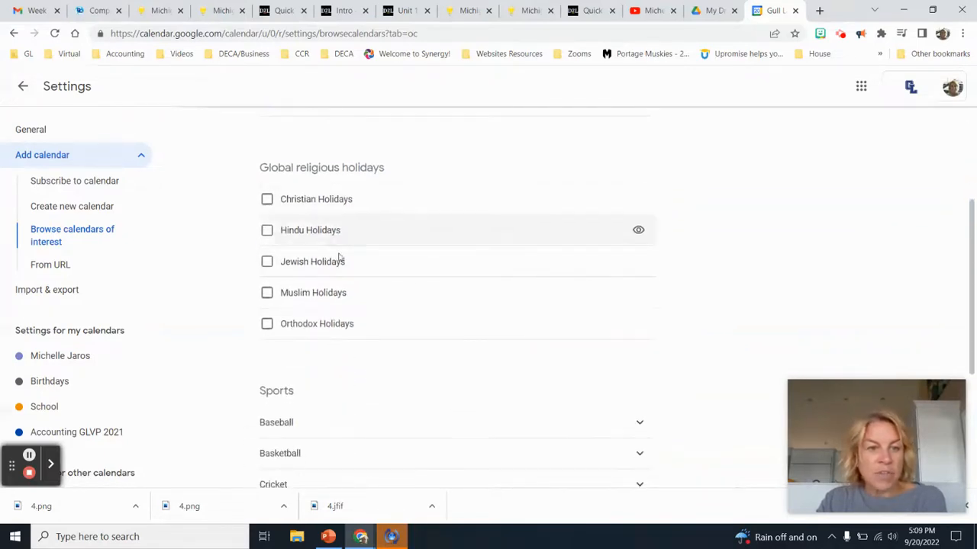
scroll(351, 284, down, 2)
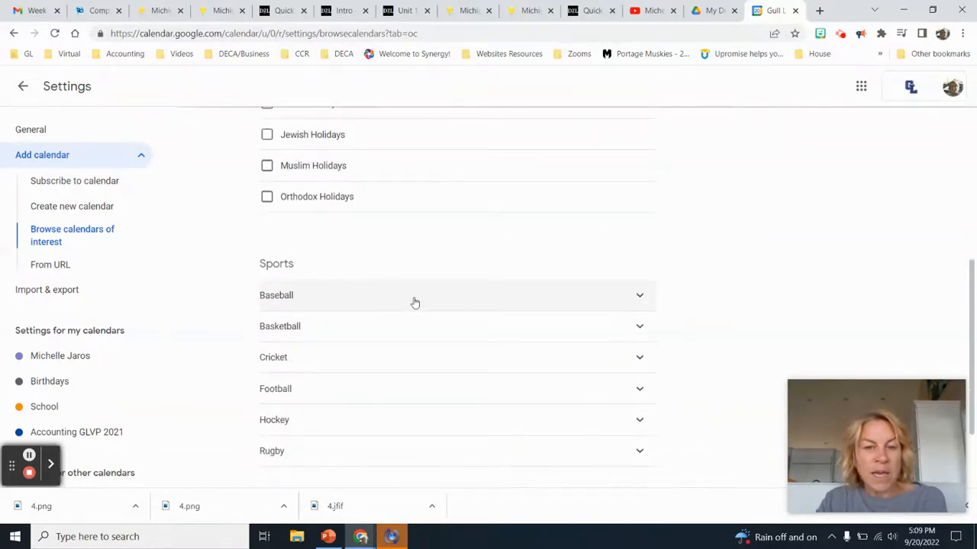
click(638, 296)
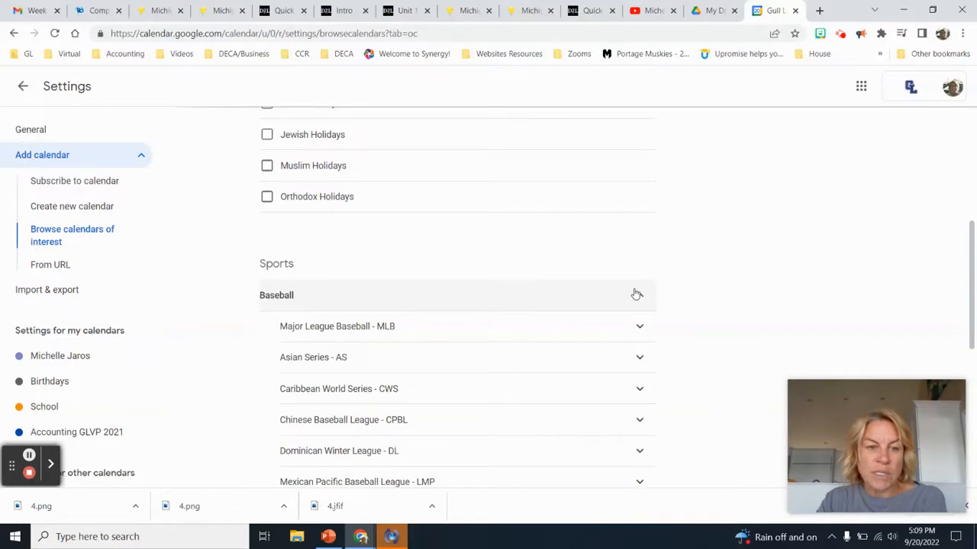
scroll(610, 299, down, 3)
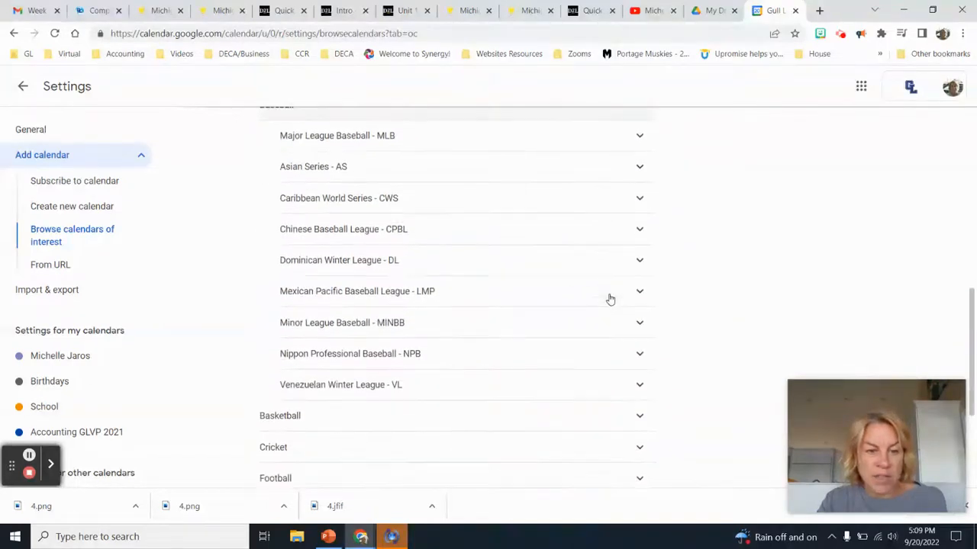
scroll(611, 299, up, 2)
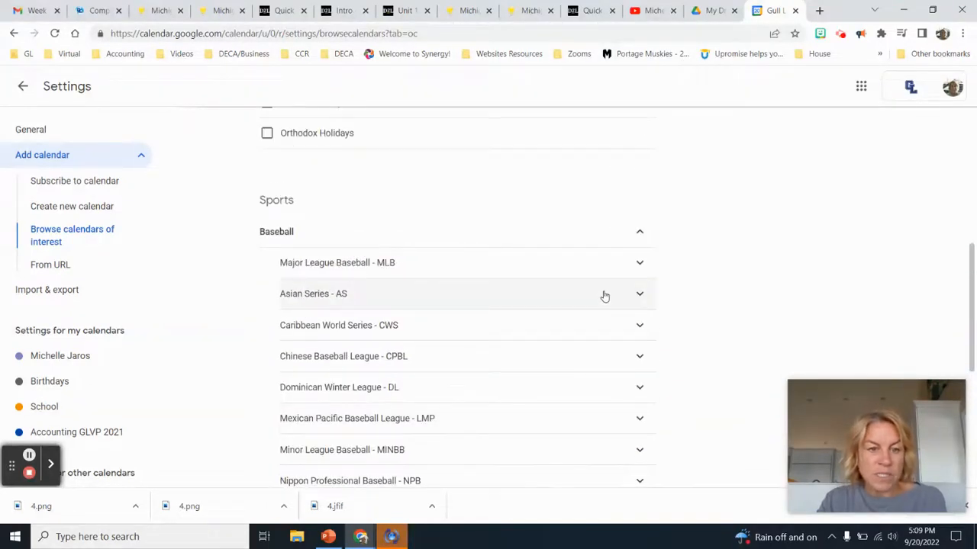
scroll(604, 296, down, 3)
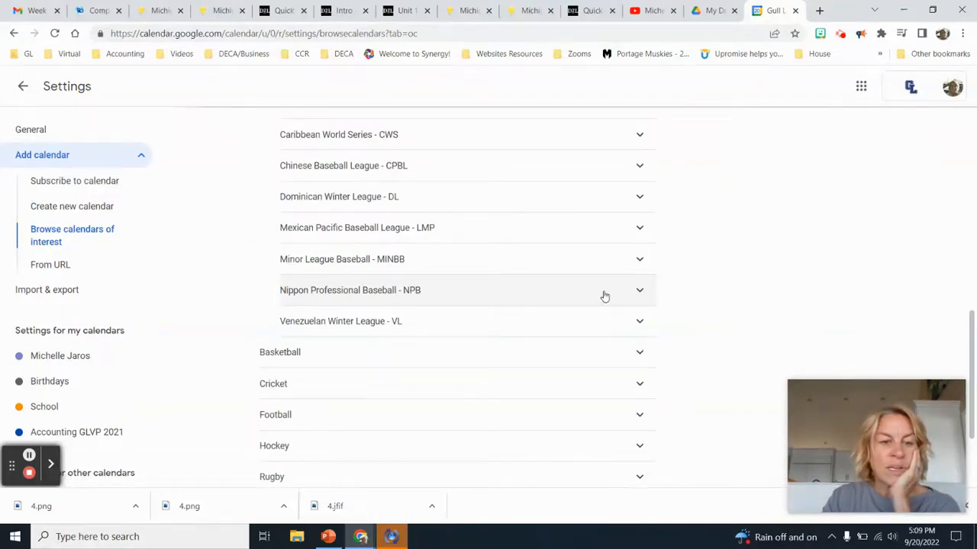
scroll(605, 296, down, 2)
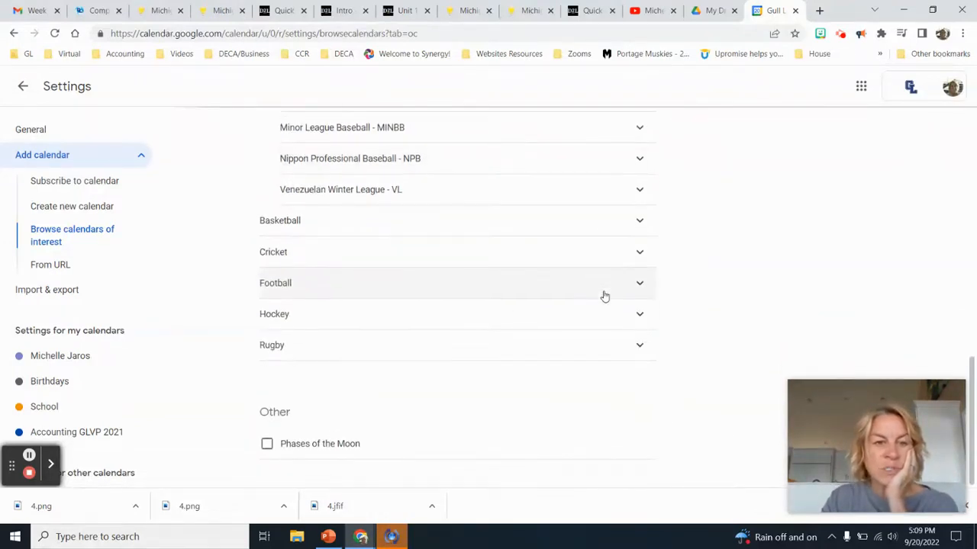
scroll(604, 296, up, 2)
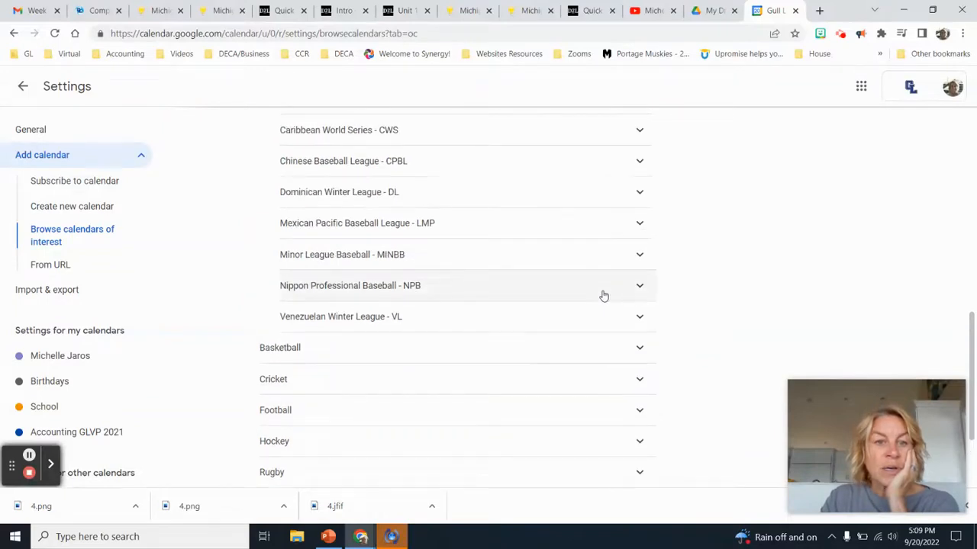
scroll(603, 296, up, 2)
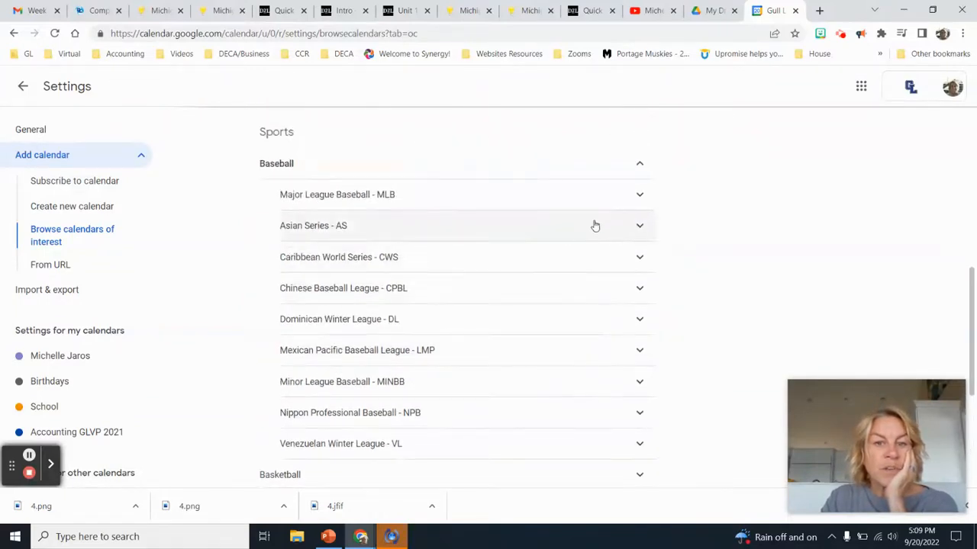
Expand the Major League Baseball team calendars, confirm Detroit Tigers, then return to the calendar
click(640, 195)
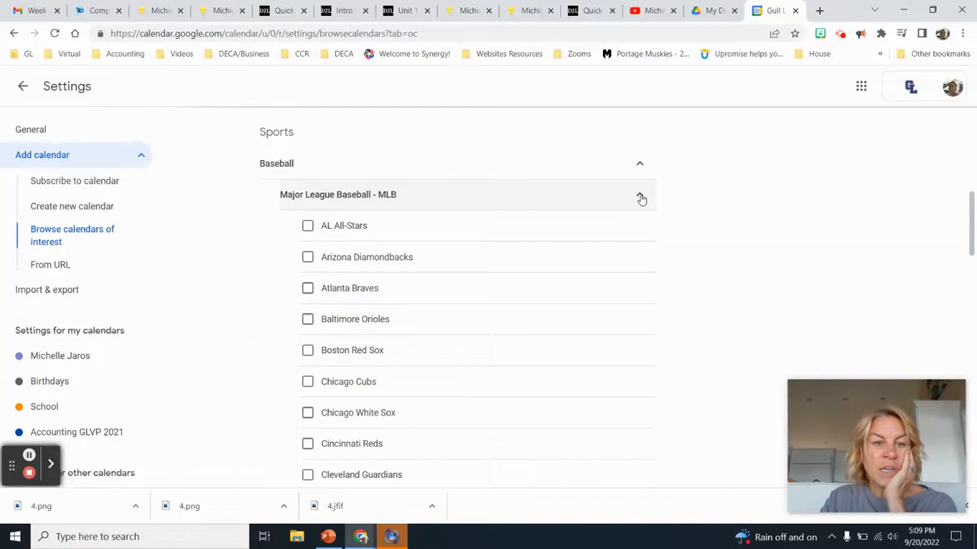
scroll(535, 203, down, 1)
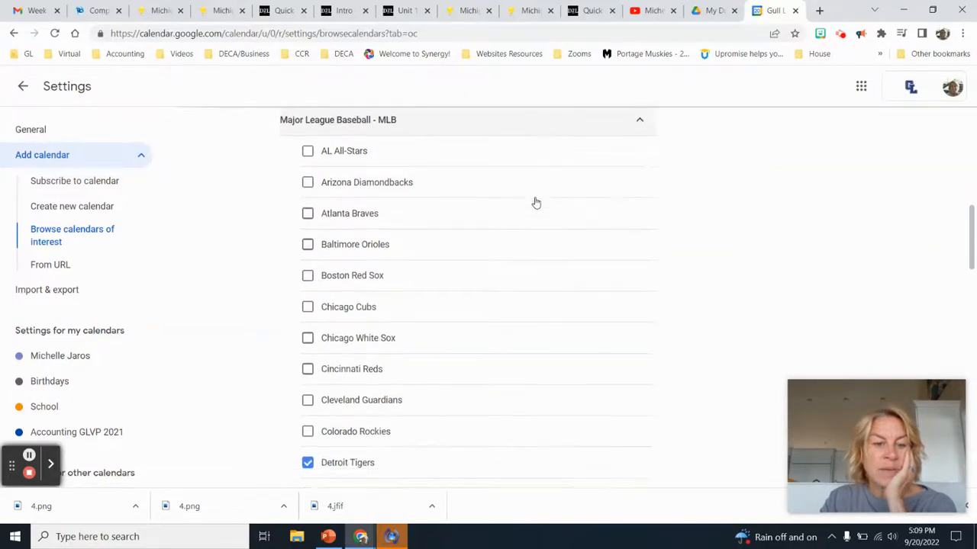
scroll(535, 203, down, 2)
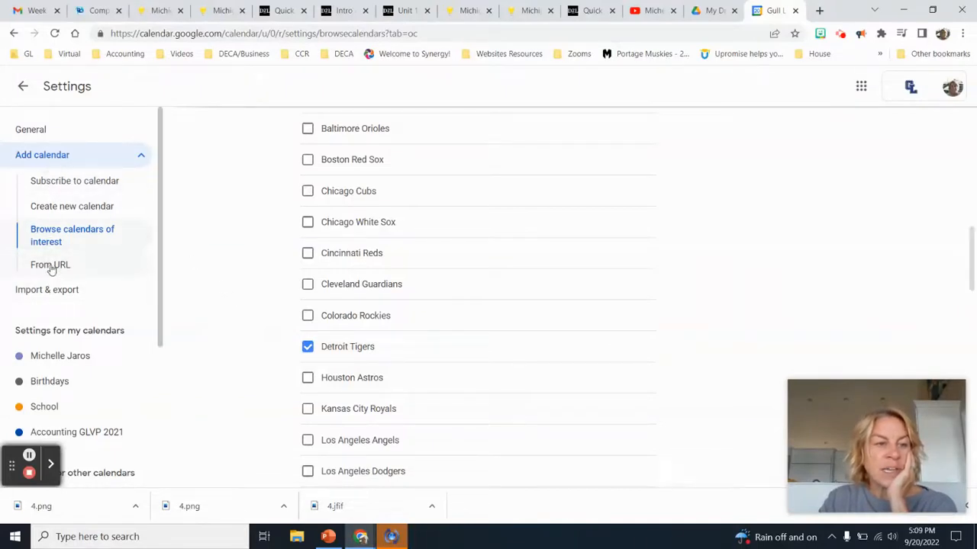
click(21, 87)
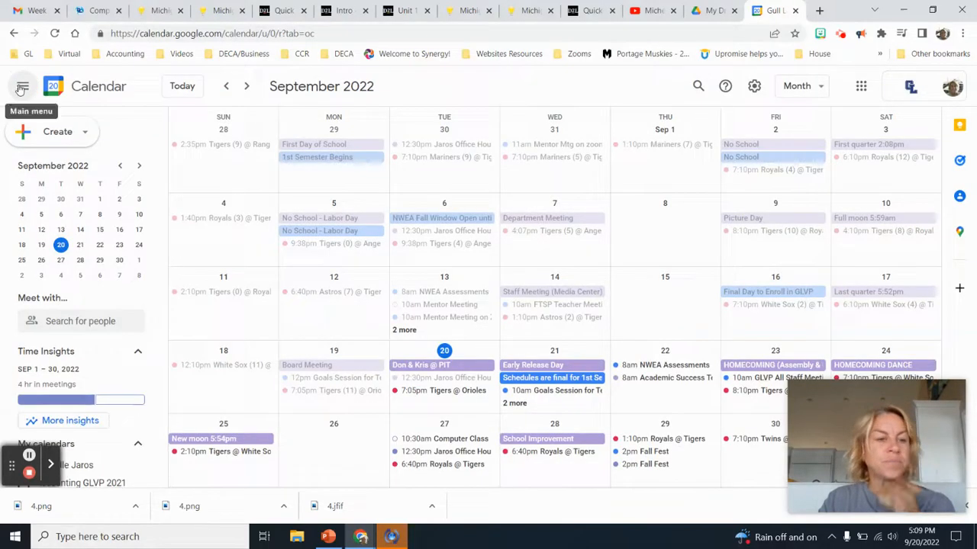
scroll(91, 292, down, 3)
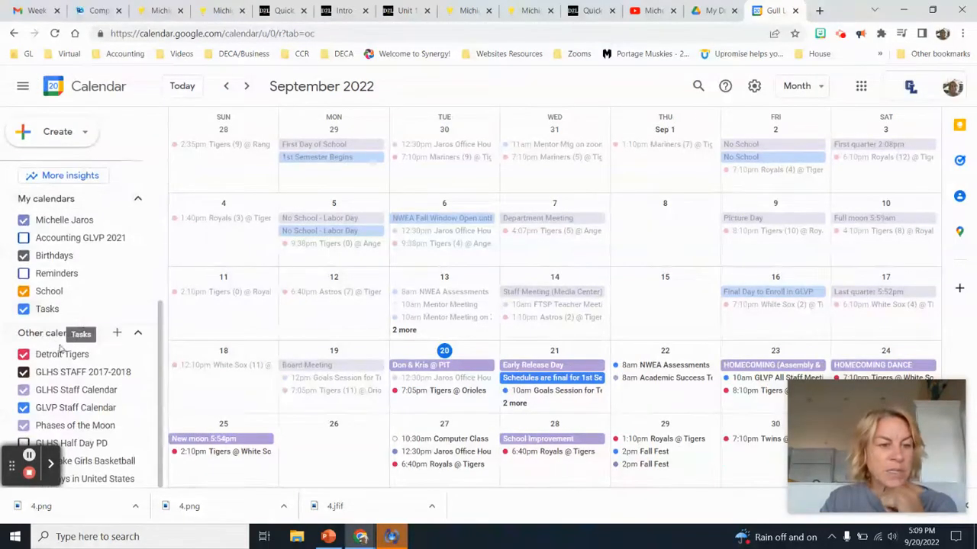
click(23, 355)
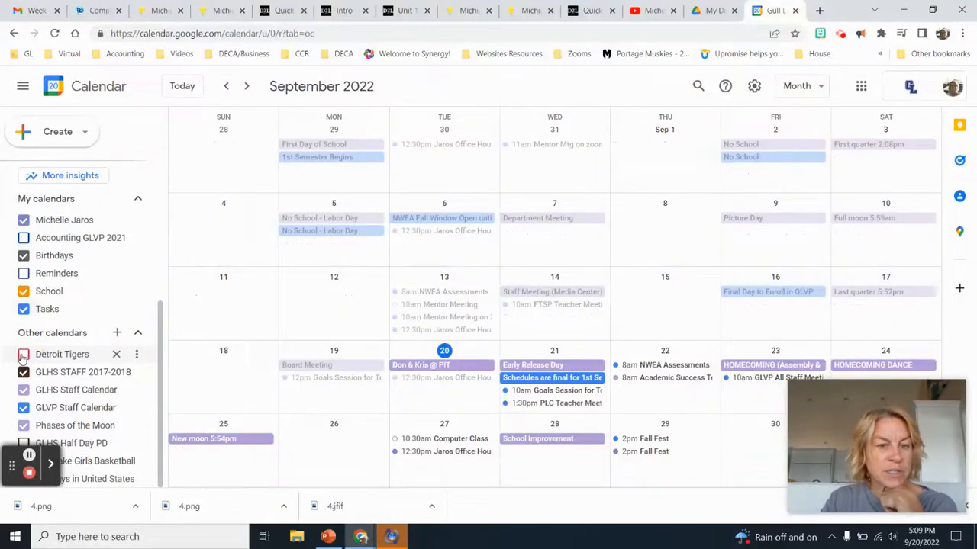
click(22, 357)
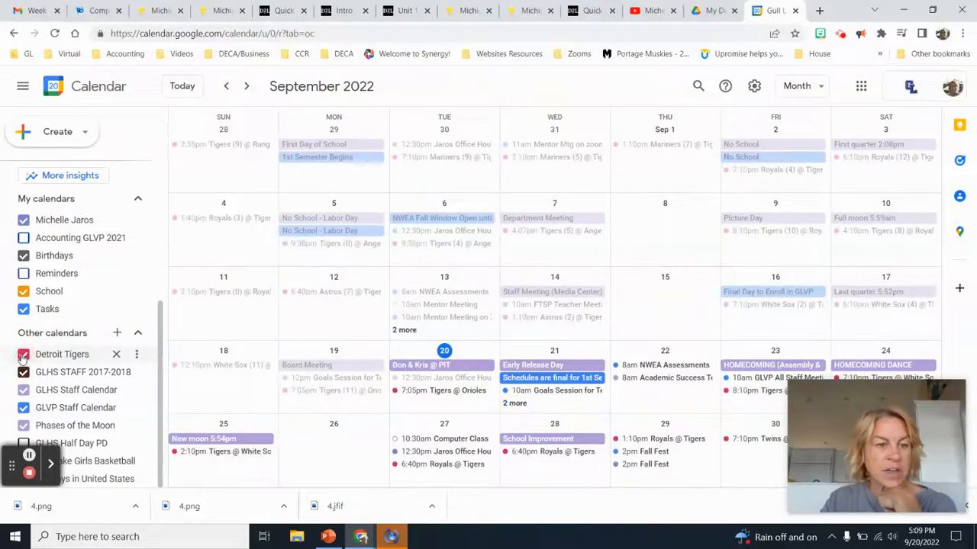
scroll(429, 405, up, 1)
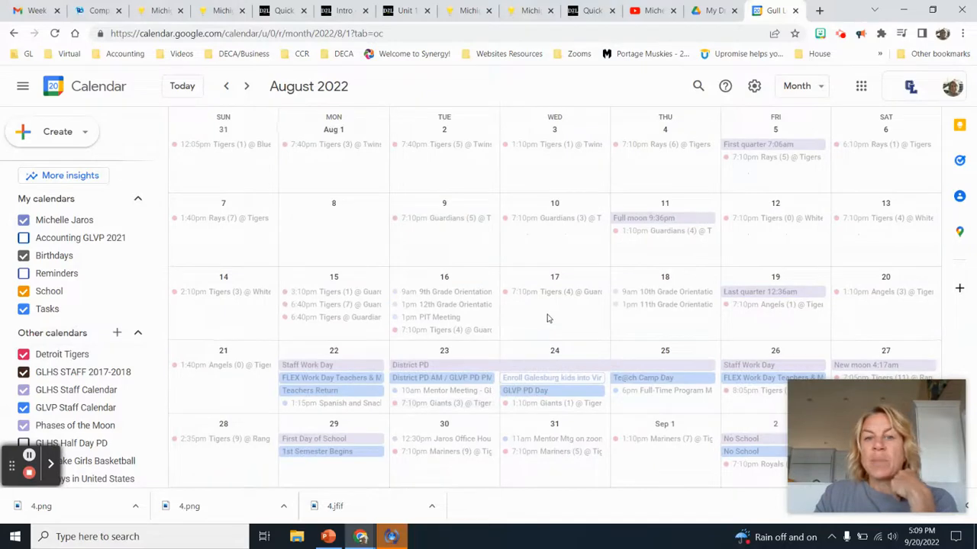
click(248, 86)
click(248, 87)
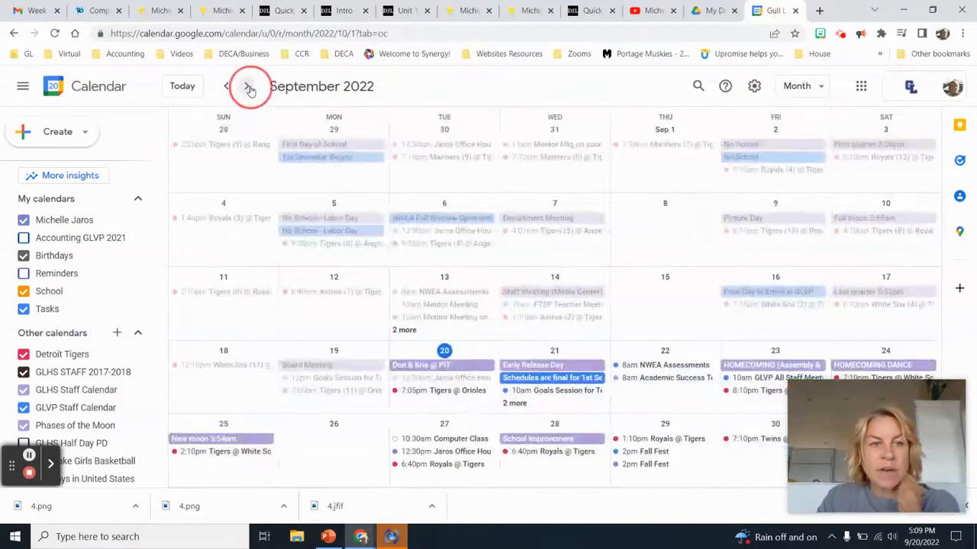
click(248, 87)
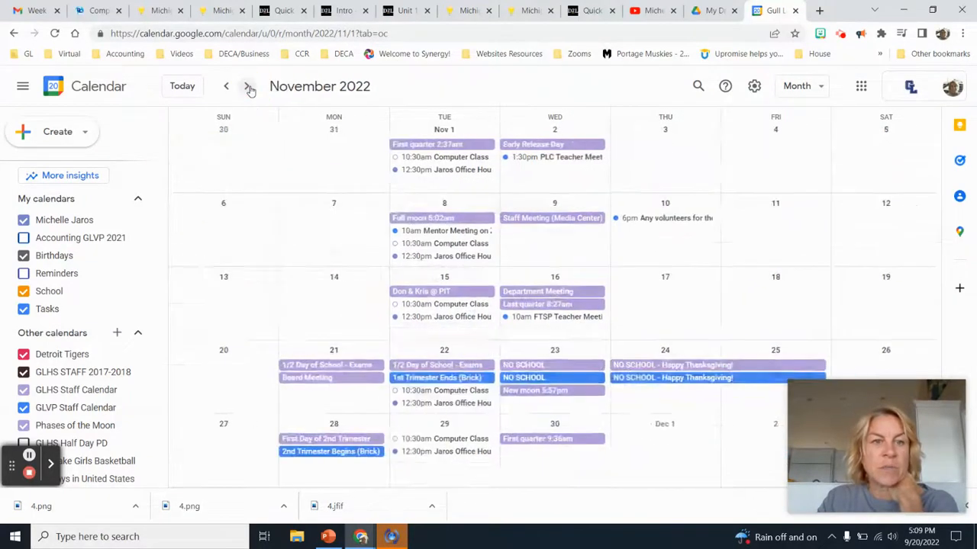
click(248, 86)
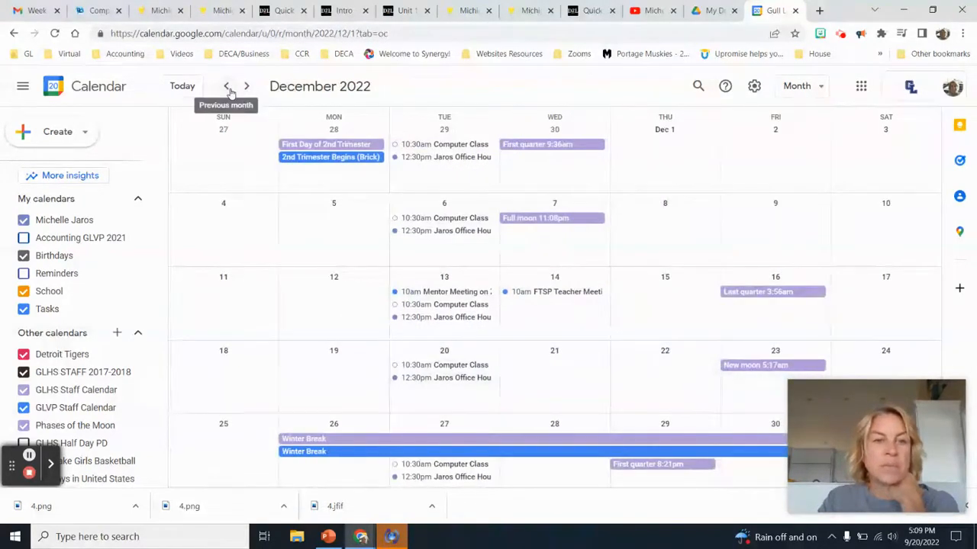
click(228, 87)
click(228, 87)
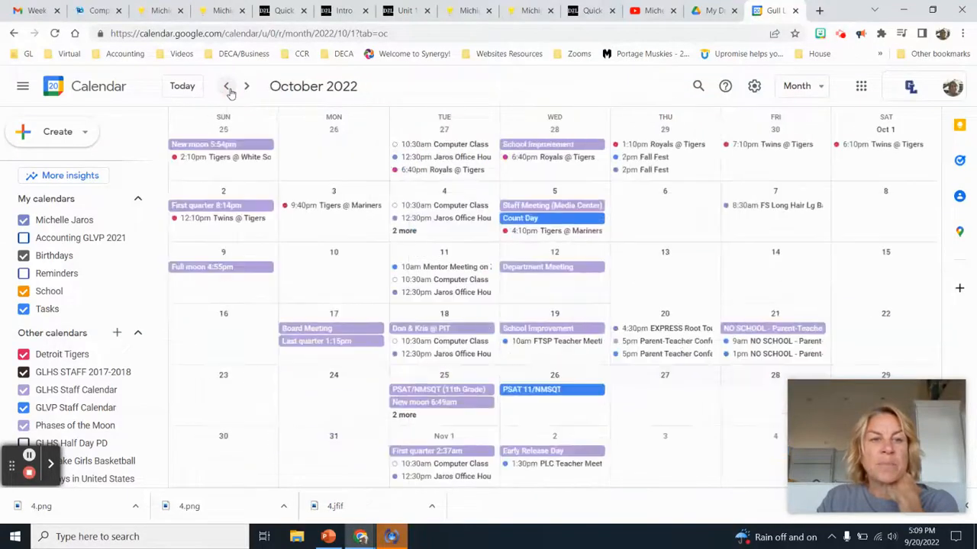
click(228, 87)
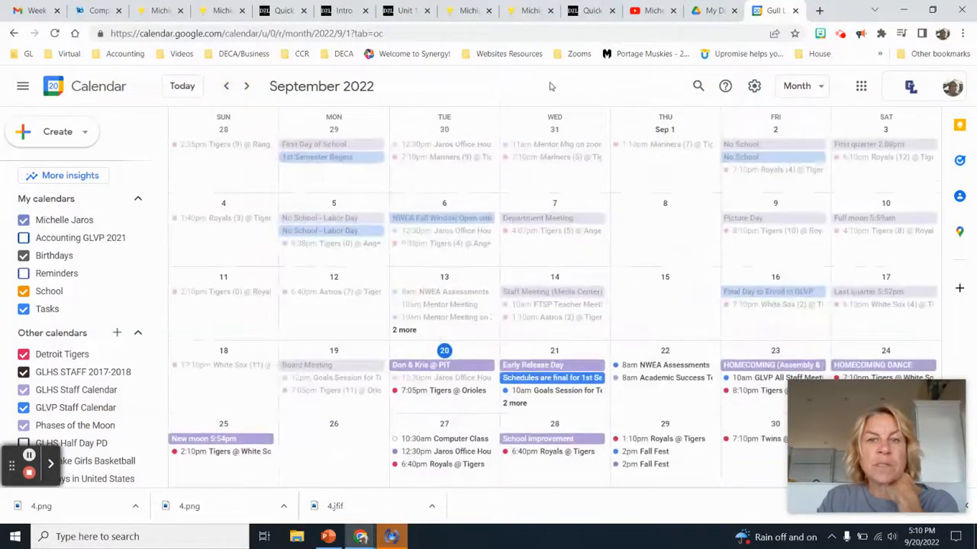
click(801, 91)
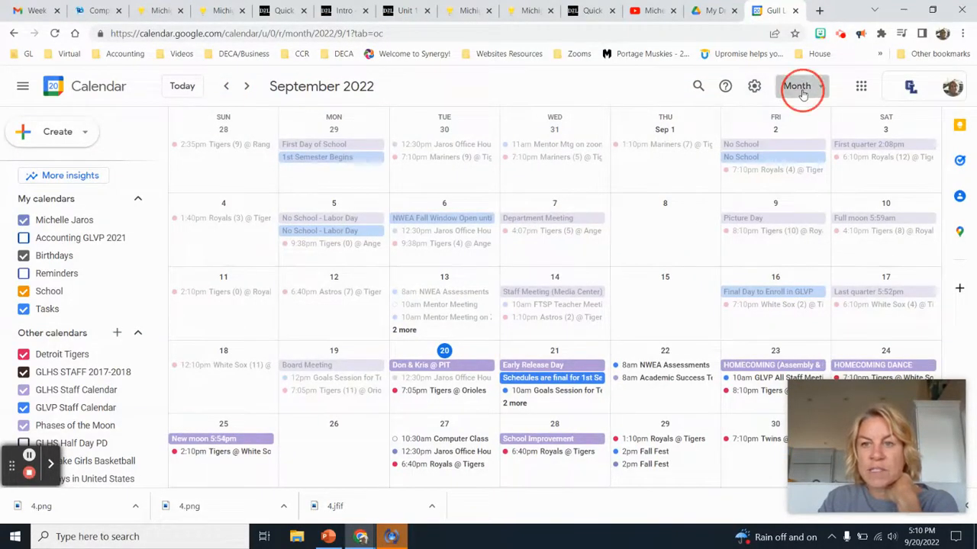
click(794, 120)
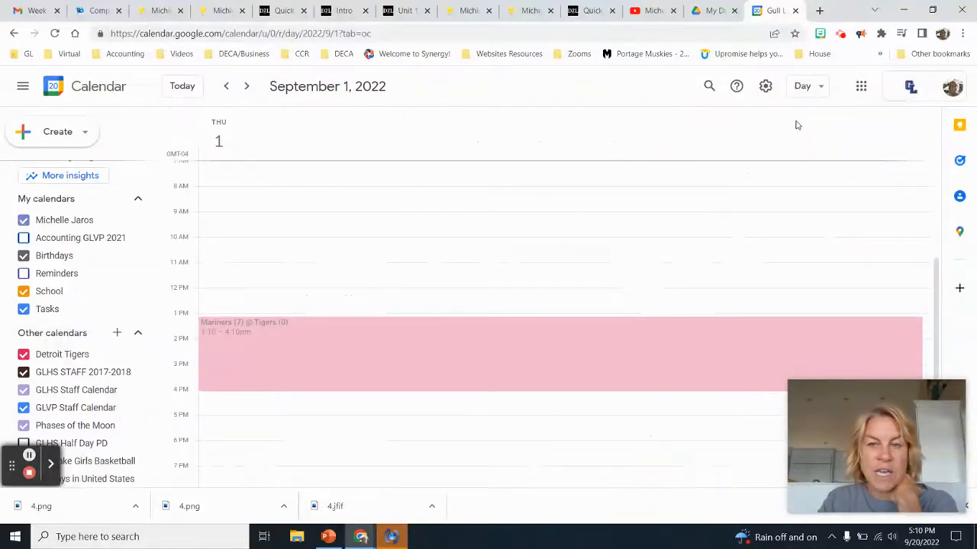
click(801, 86)
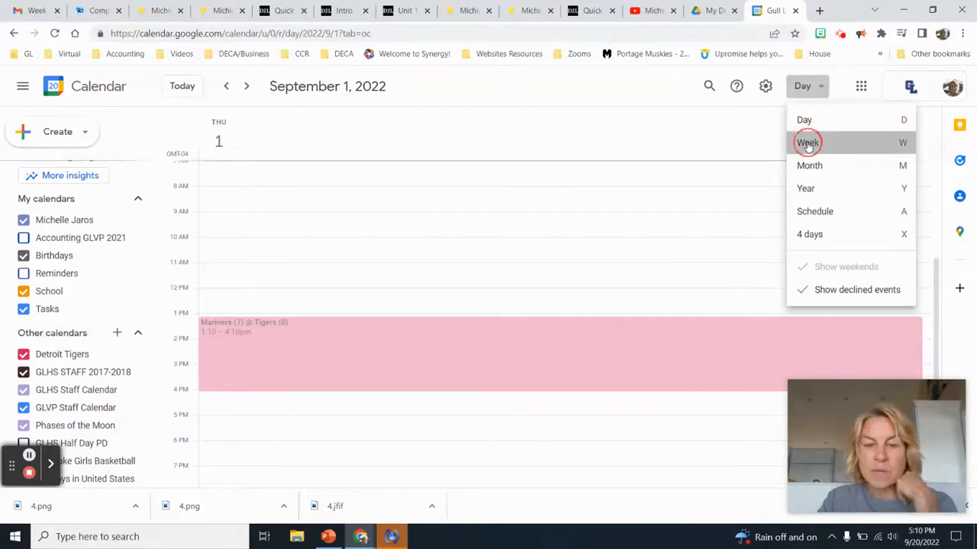
click(807, 144)
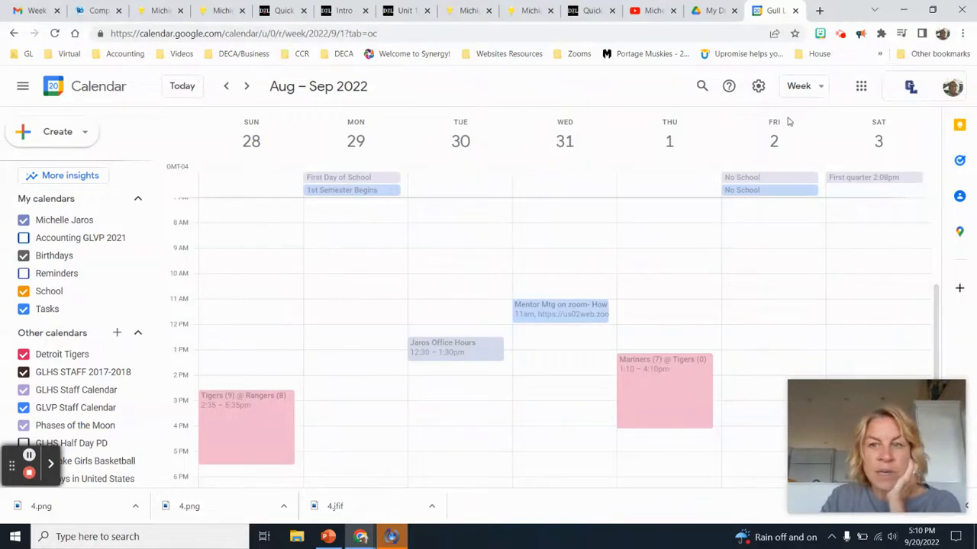
click(797, 90)
click(802, 164)
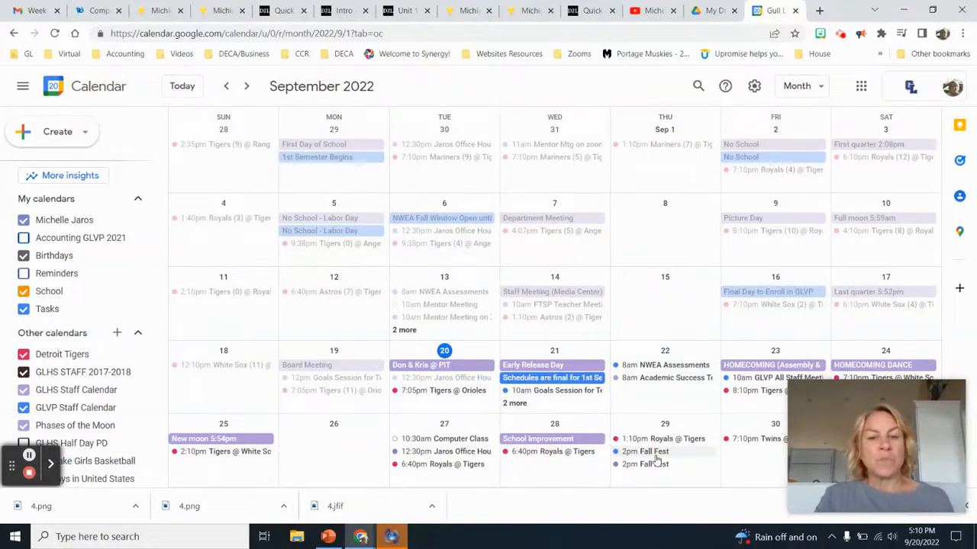
Create a new event titled 'Fall Fest' on Thursday, September 29
click(643, 423)
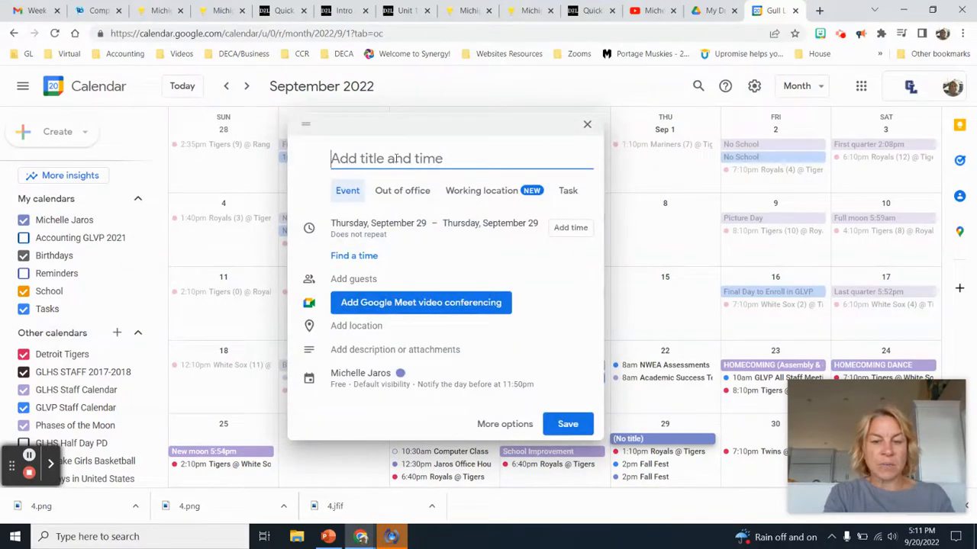
text(Fall Fest)
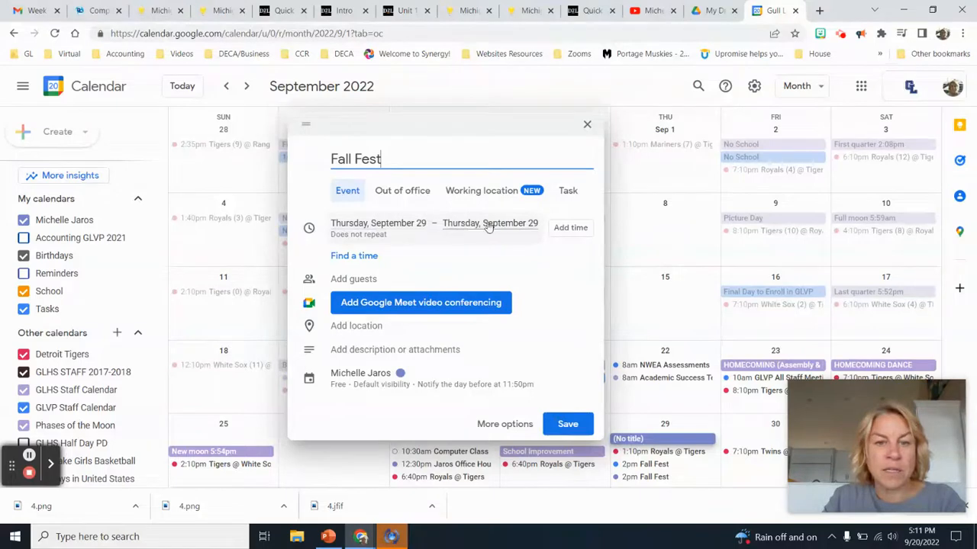
click(351, 227)
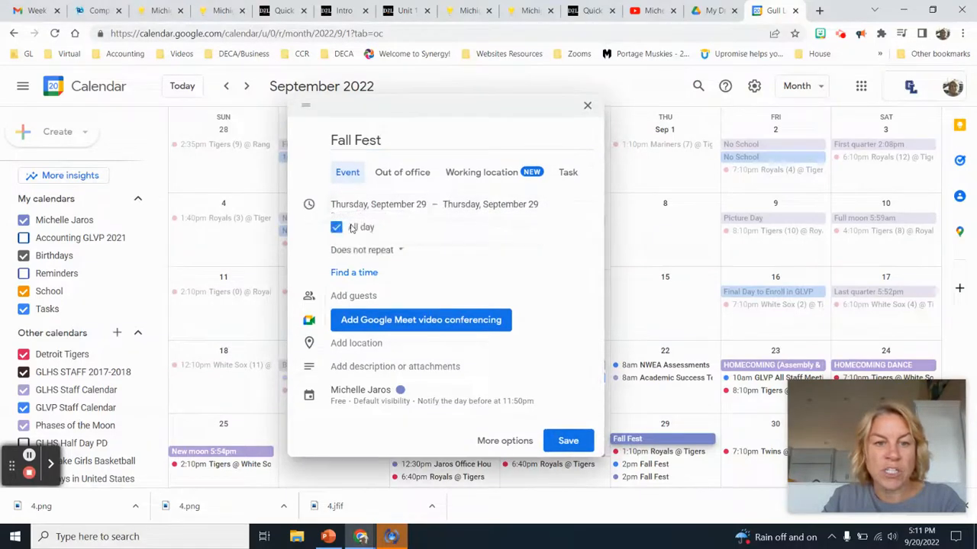
click(378, 205)
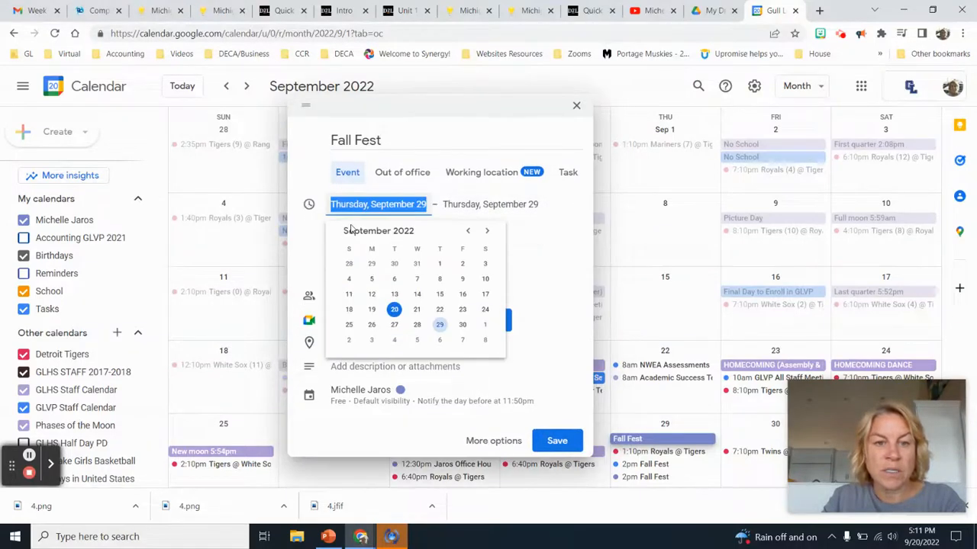
click(440, 326)
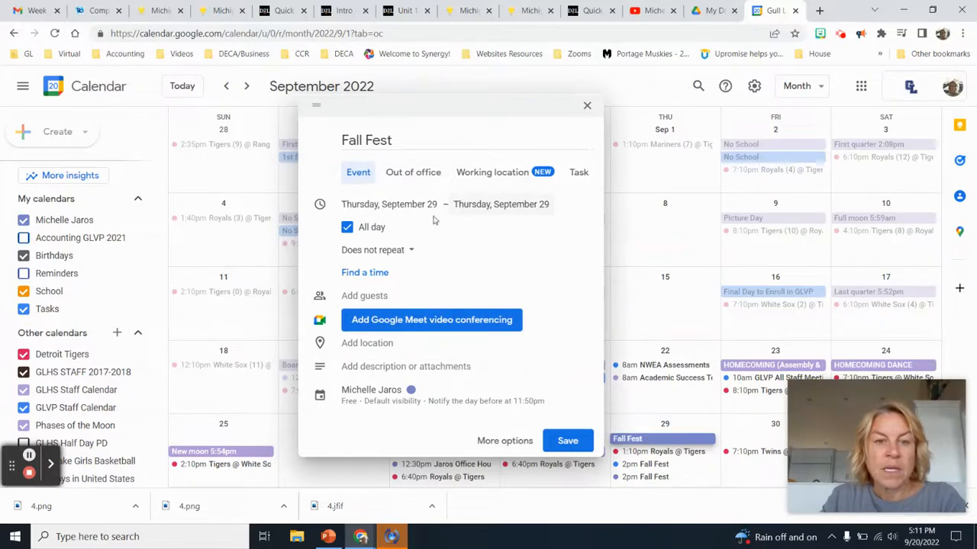
Turn off all-day and time Fall Fest from 2:00pm to 4:00pm
click(347, 227)
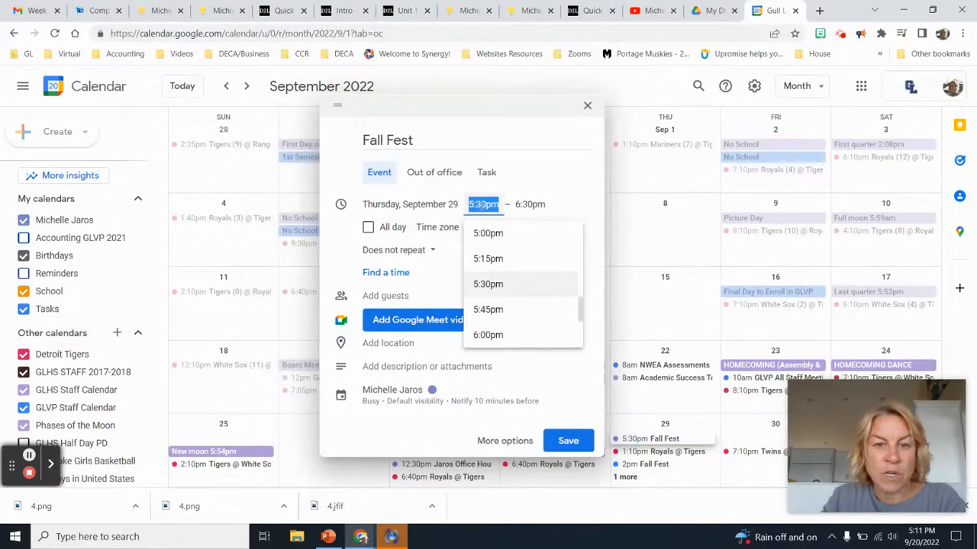
mouse_move(577, 308)
mouse_down()
mouse_move(577, 293)
mouse_move(578, 309)
mouse_up()
click(491, 253)
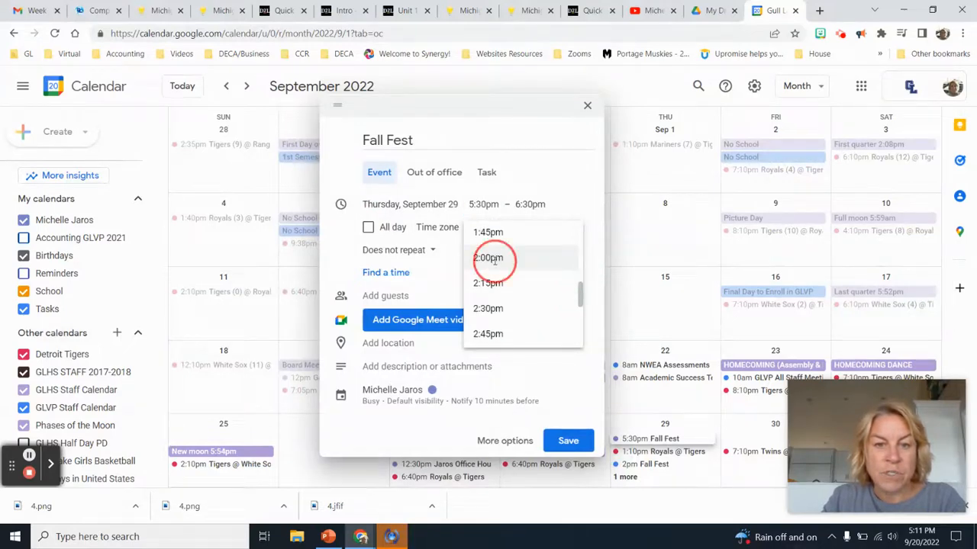
click(529, 204)
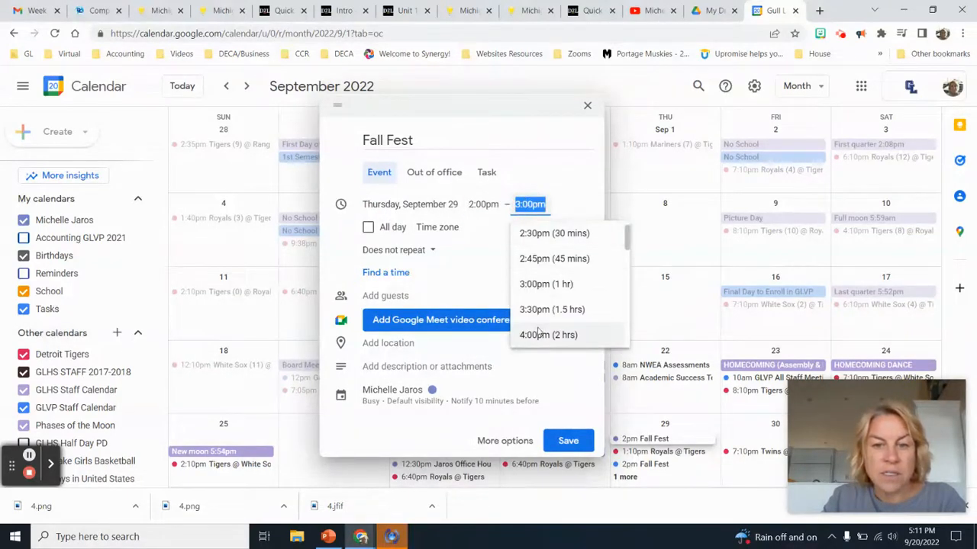
click(537, 335)
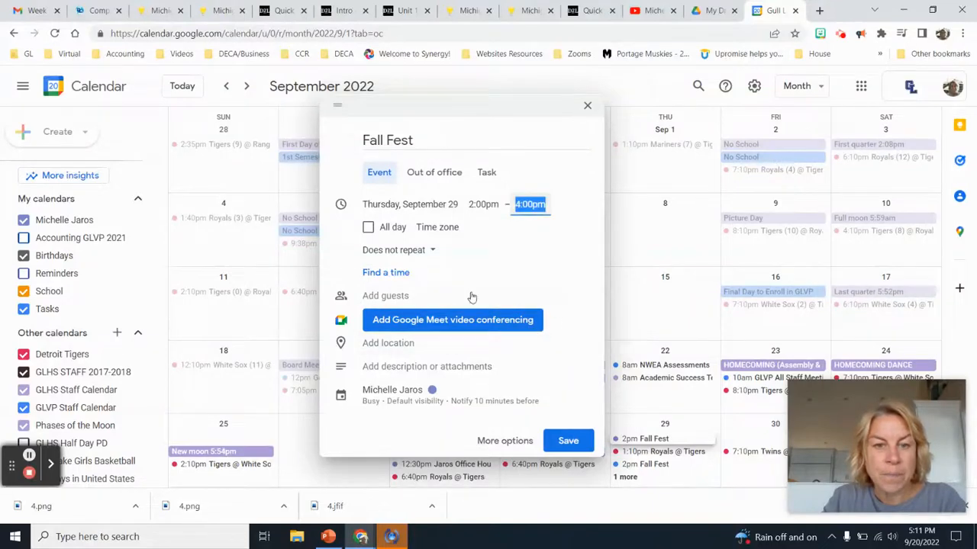
Keep Fall Fest as 'Does not repeat' and add a guest by typing their e-mail address
click(419, 254)
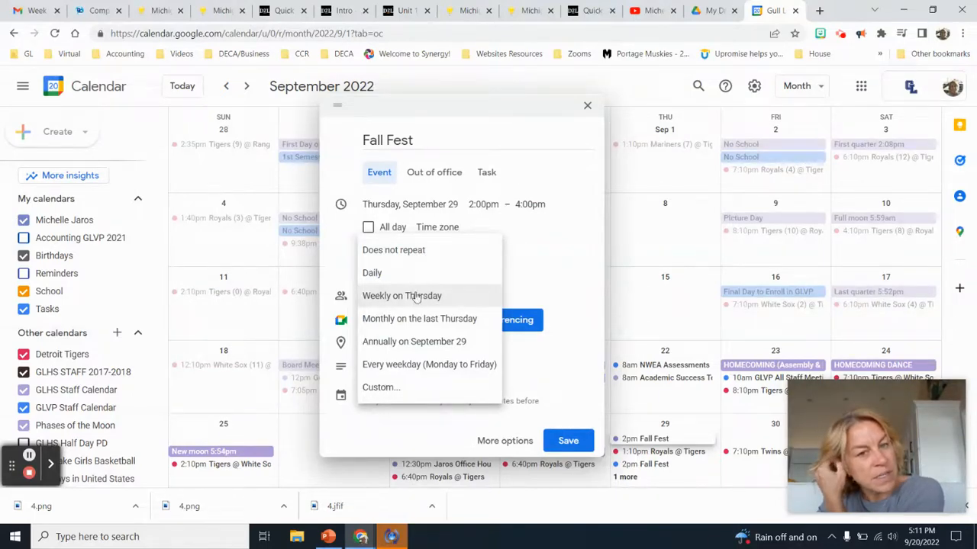
click(403, 256)
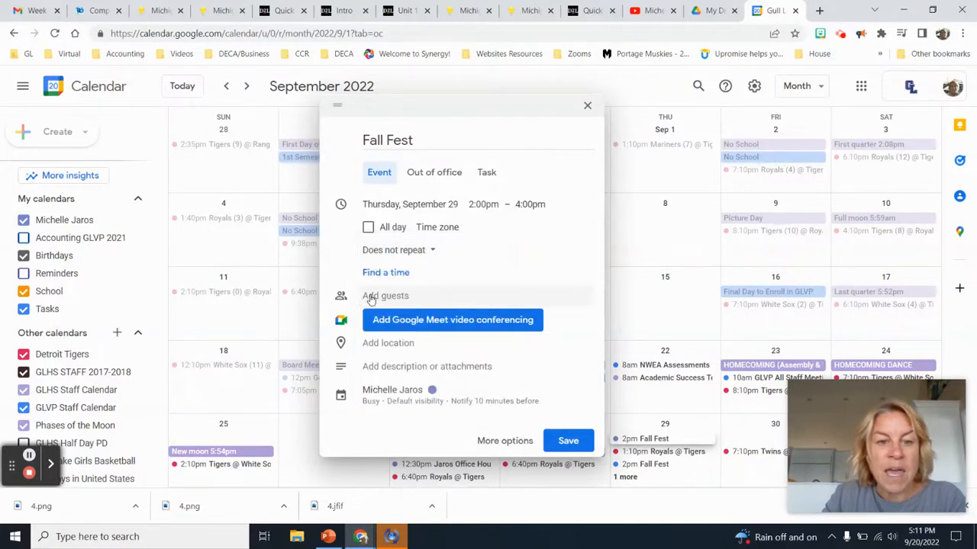
click(368, 297)
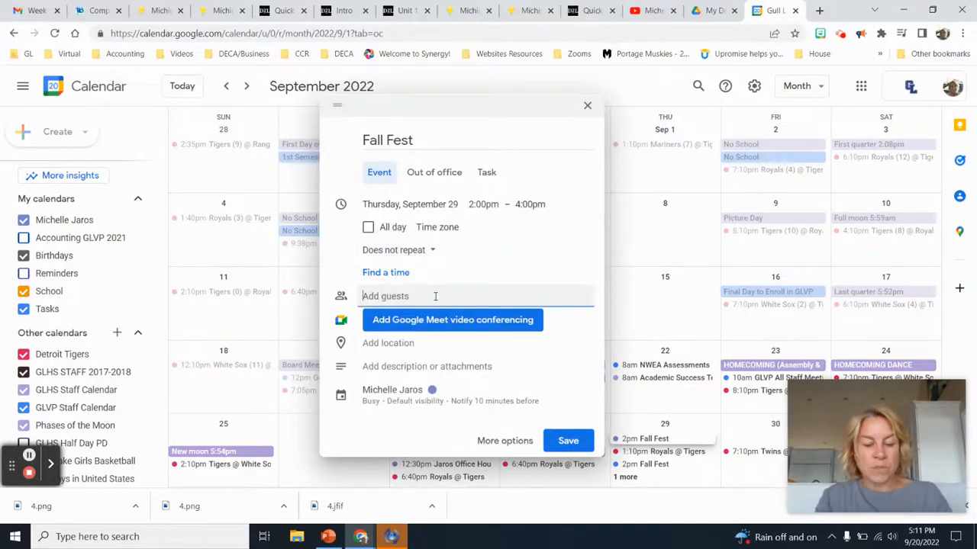
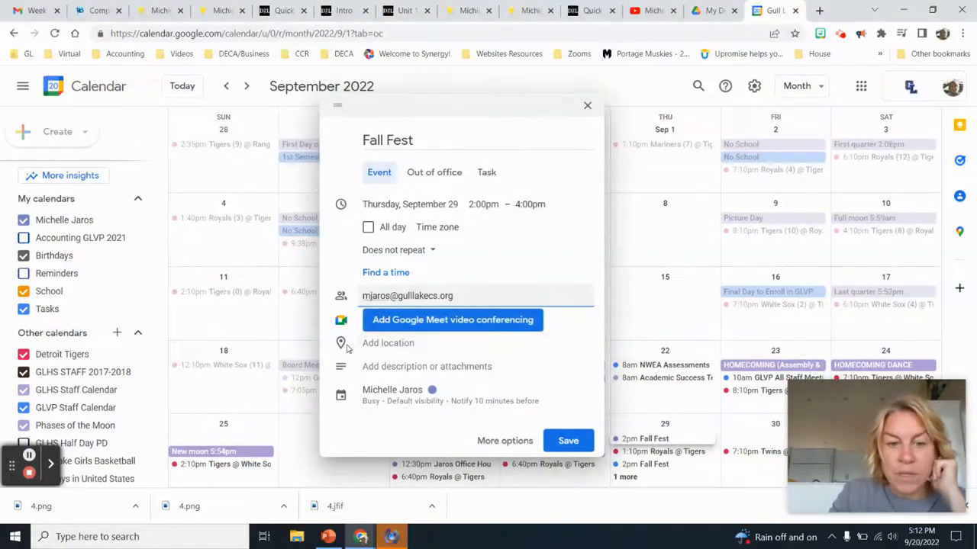
Set Fall Fest's location to the suggested Battle Creek street address
click(372, 343)
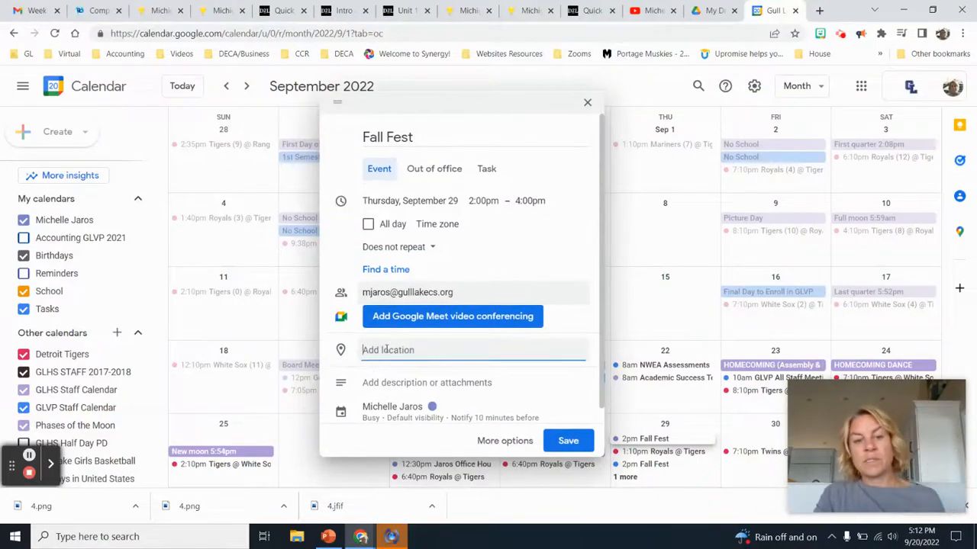
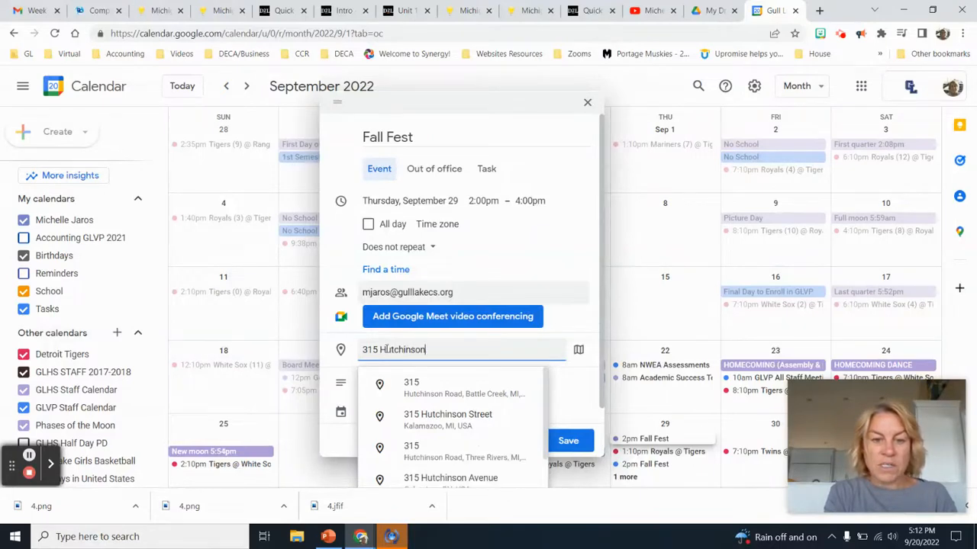
click(431, 392)
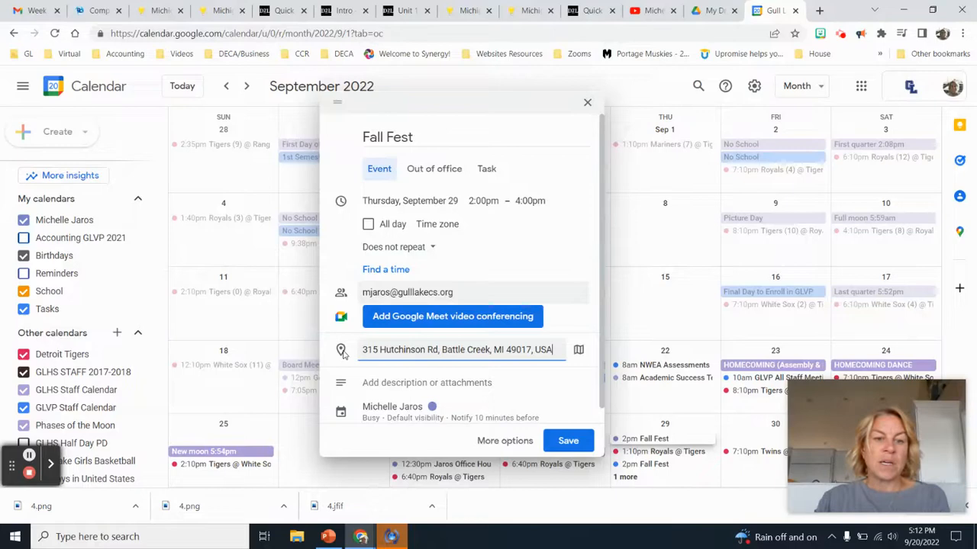
Add the description 'Food, fun, fall activities' to Fall Fest
scroll(341, 352, down, 1)
click(376, 366)
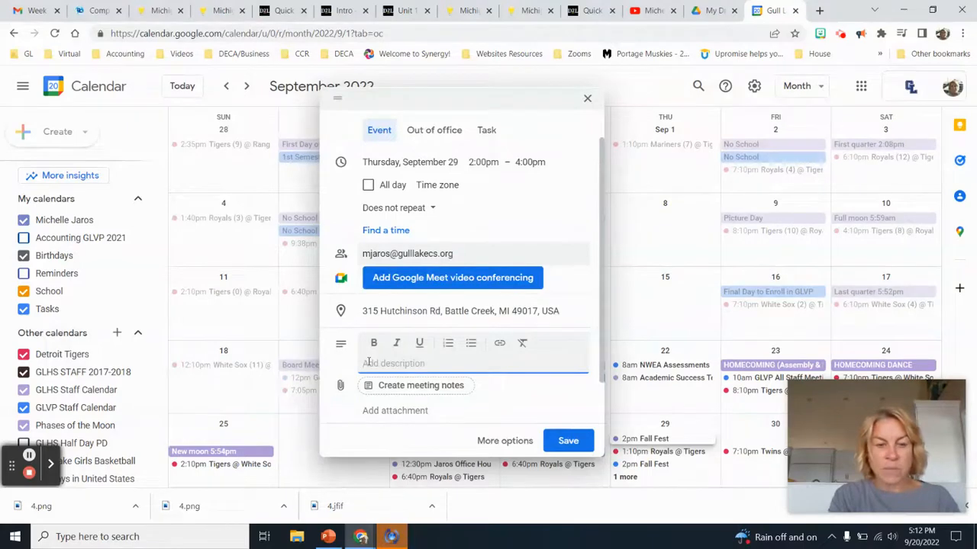
text(Food, fun, )
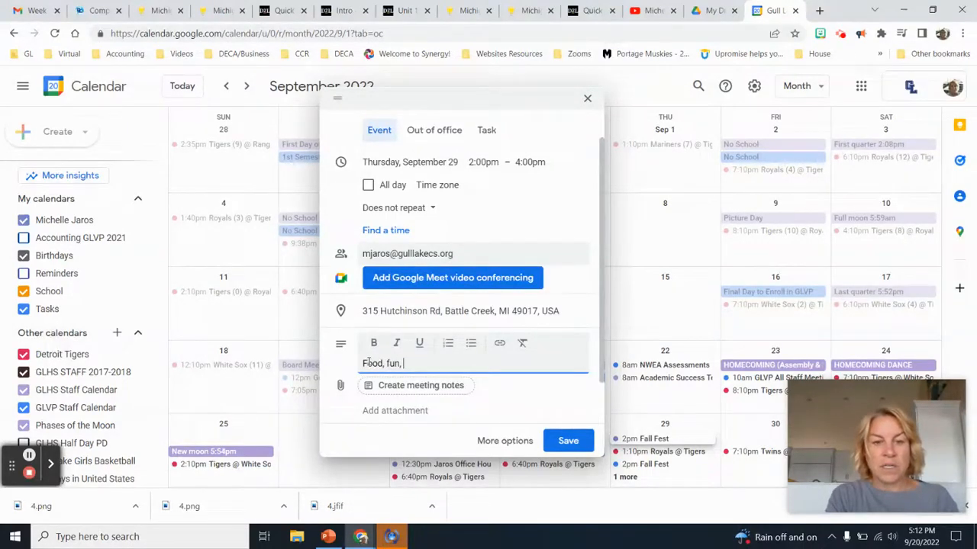
text(fall activities)
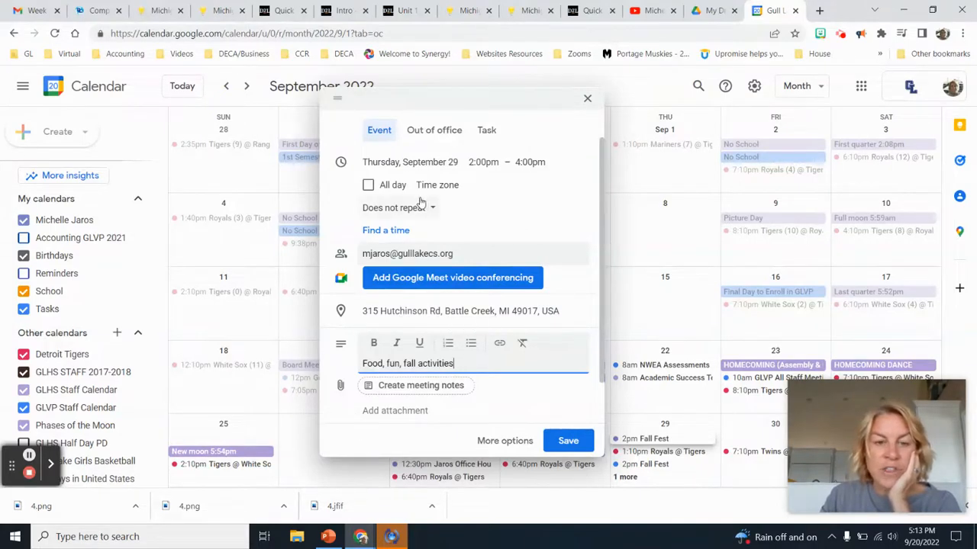
Save Fall Fest and check its details at 2pm on Thursday, September 29
click(569, 447)
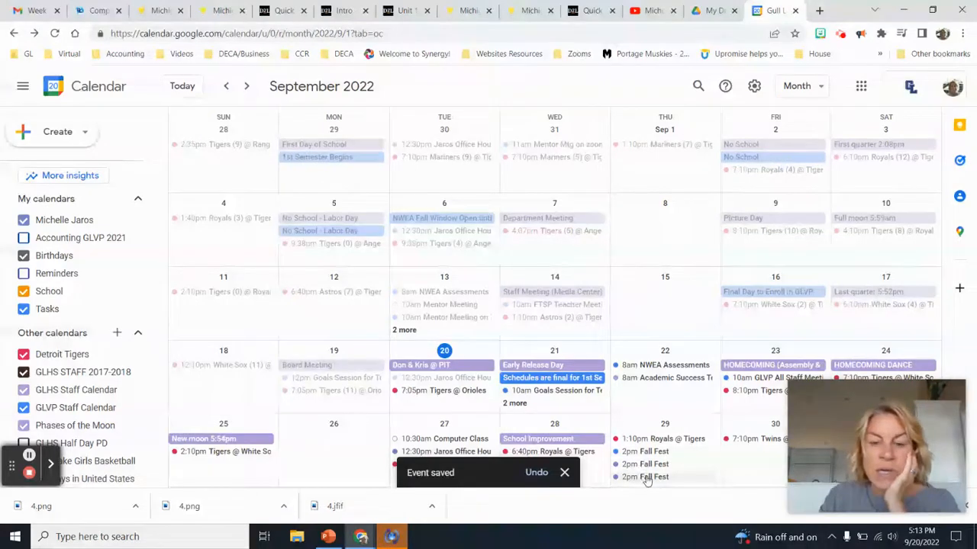
click(565, 473)
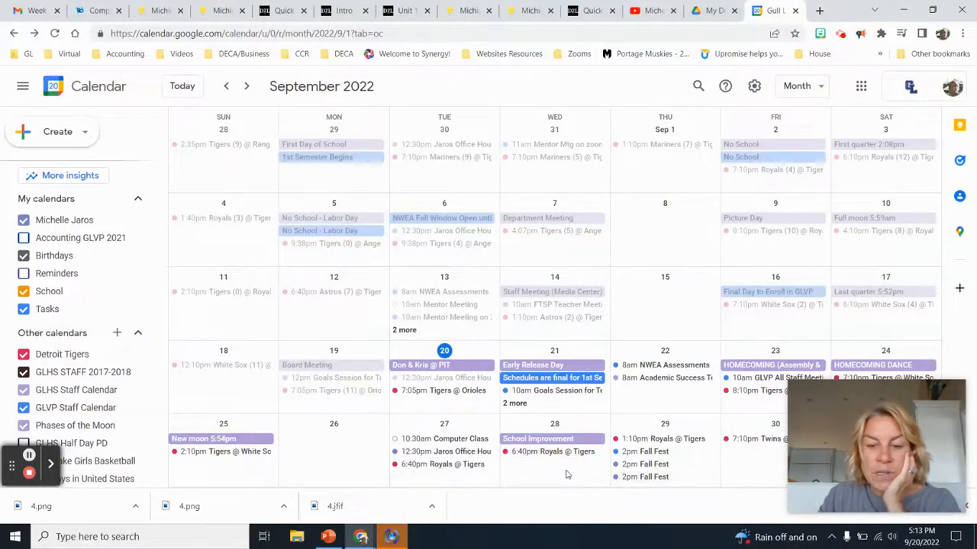
click(645, 477)
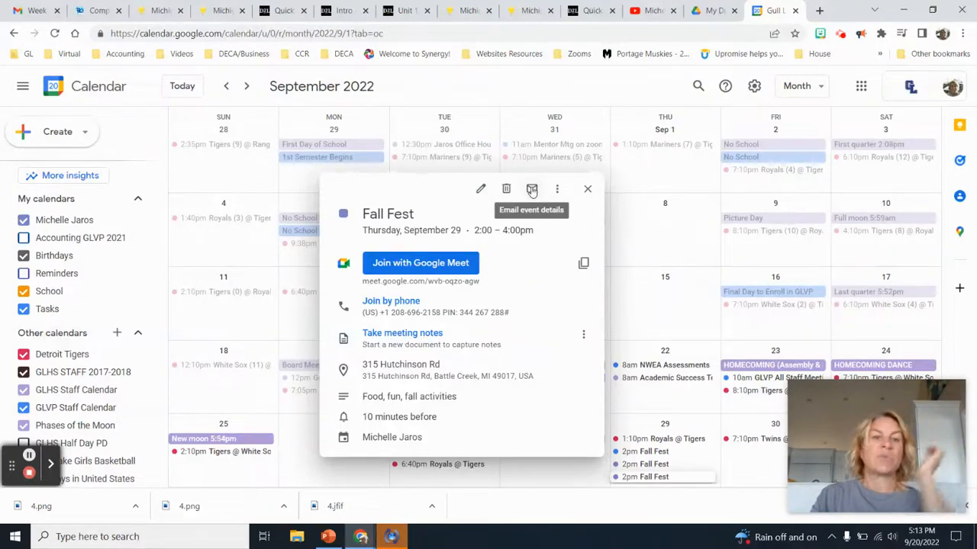
click(588, 191)
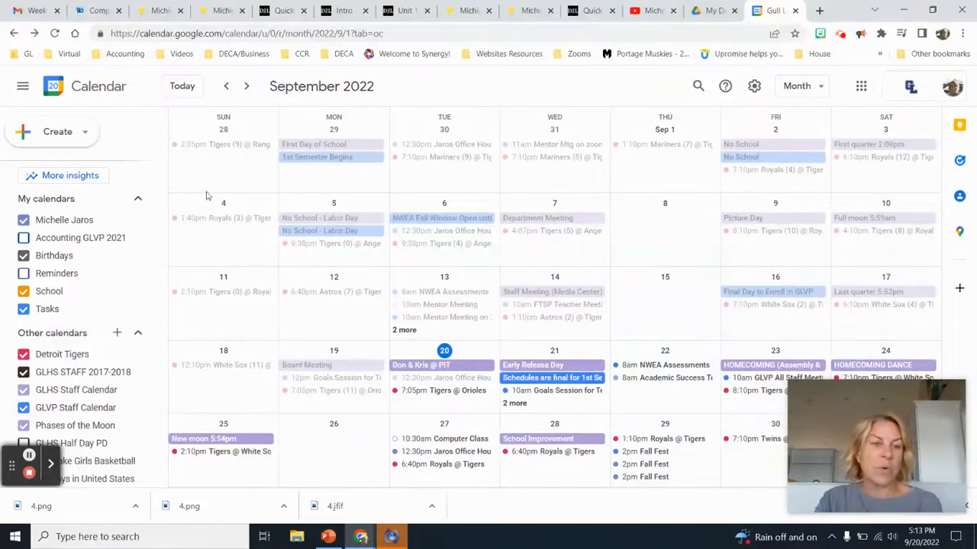
click(68, 137)
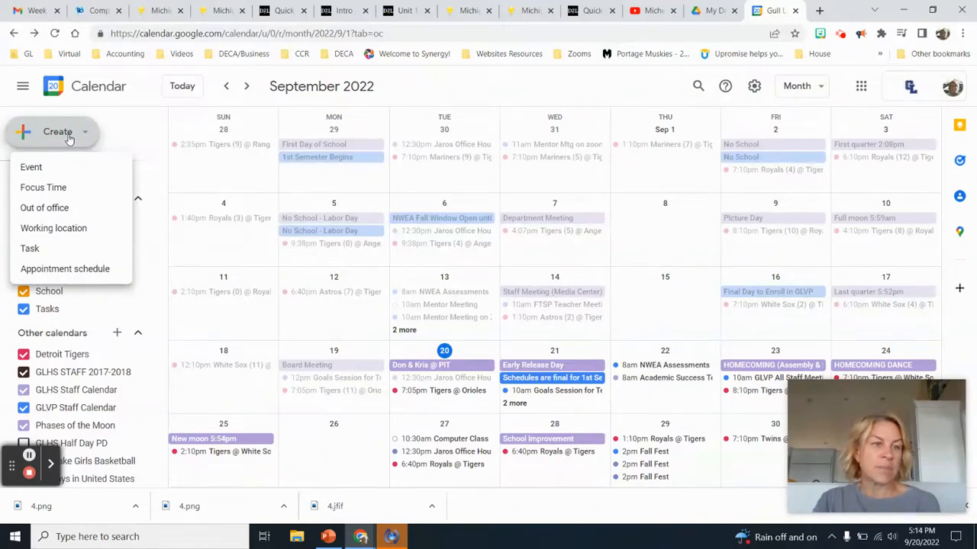
Start a new event titled 'Computer class' on Tuesday, September 27
click(21, 170)
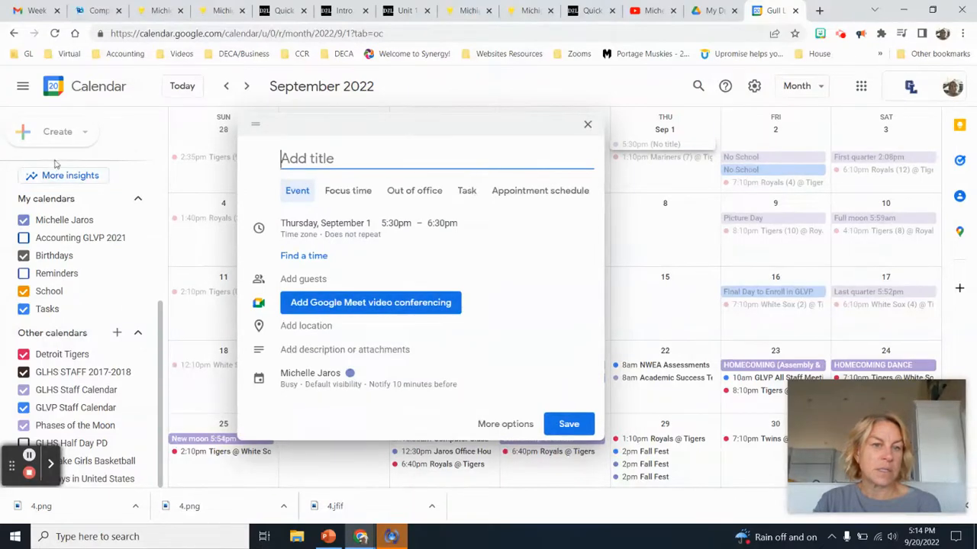
text(Co)
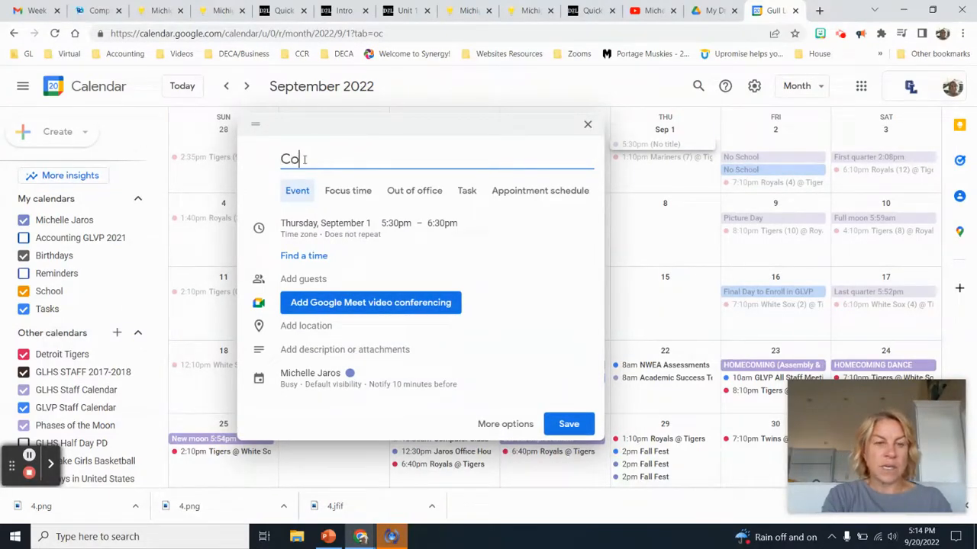
text(mputer class)
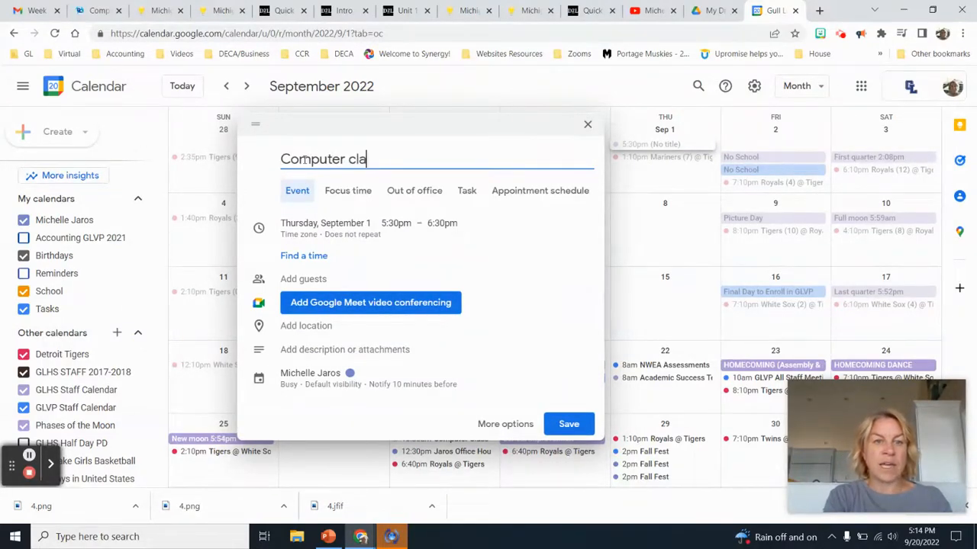
click(304, 226)
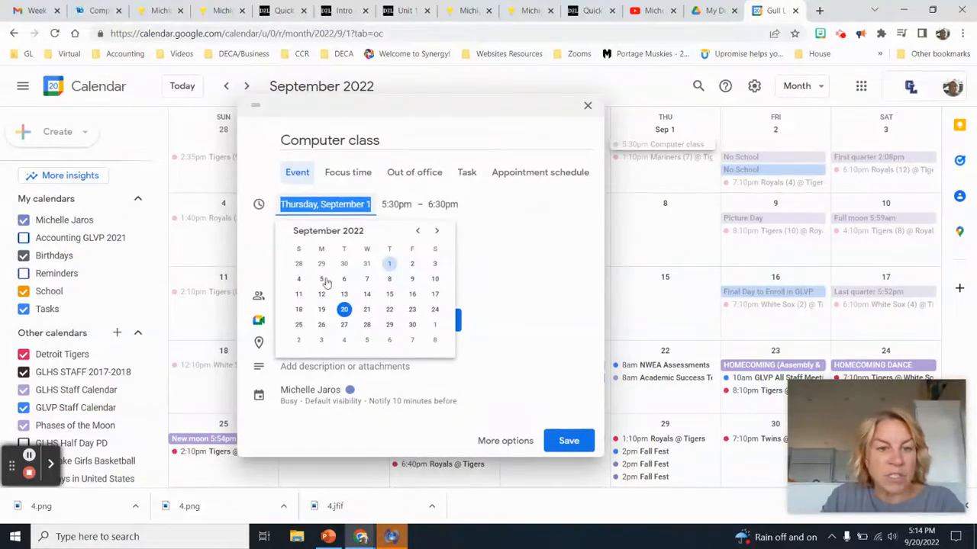
click(344, 326)
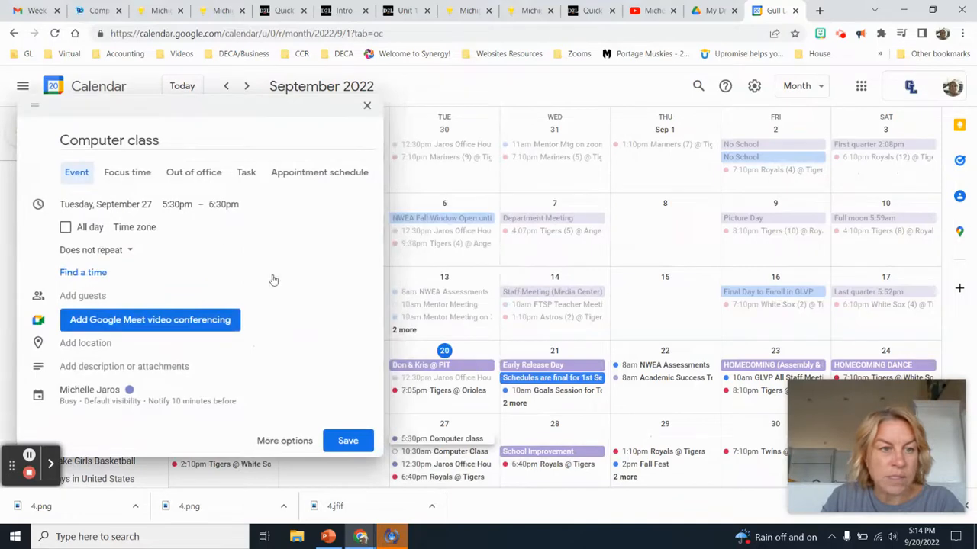
Set Computer class to start at 10:30am, ending at 11:30am
click(187, 204)
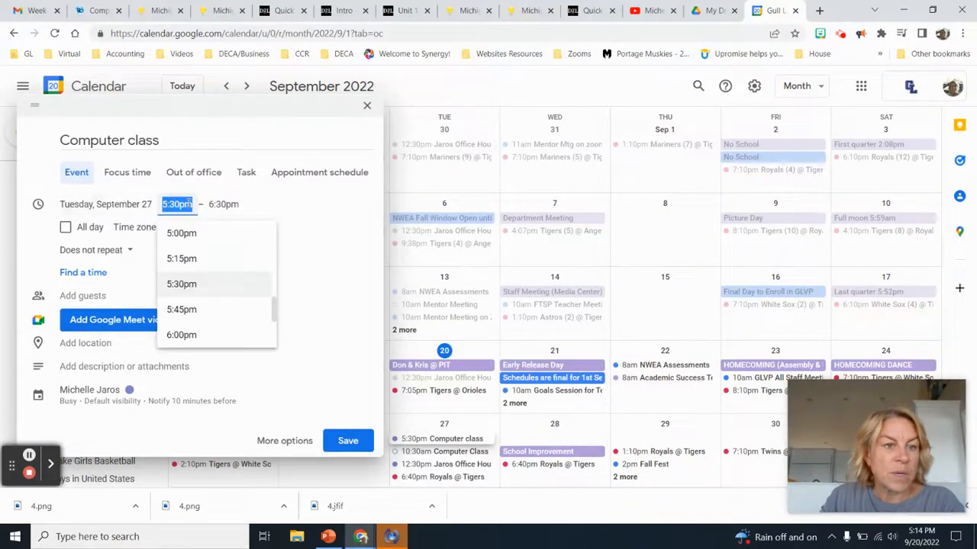
click(268, 296)
click(176, 204)
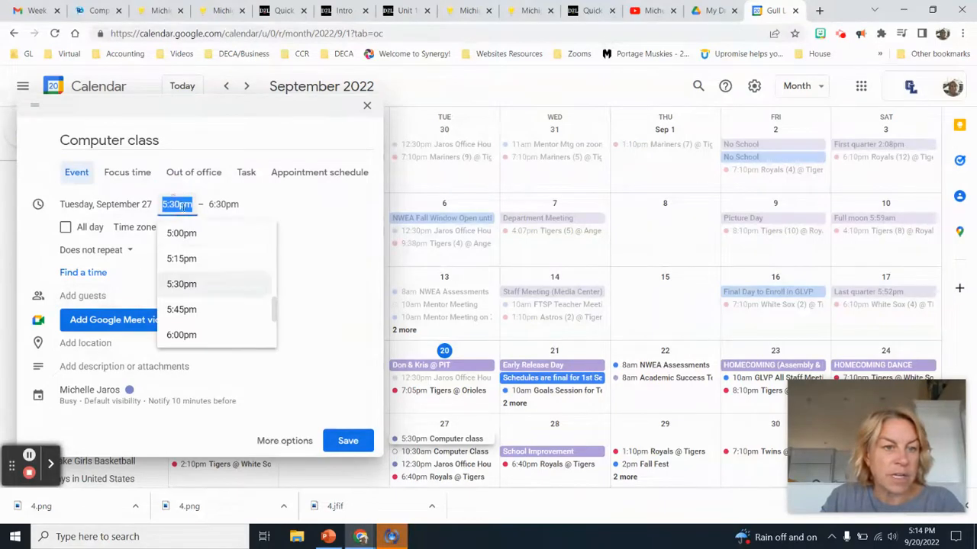
drag(273, 309, 265, 281)
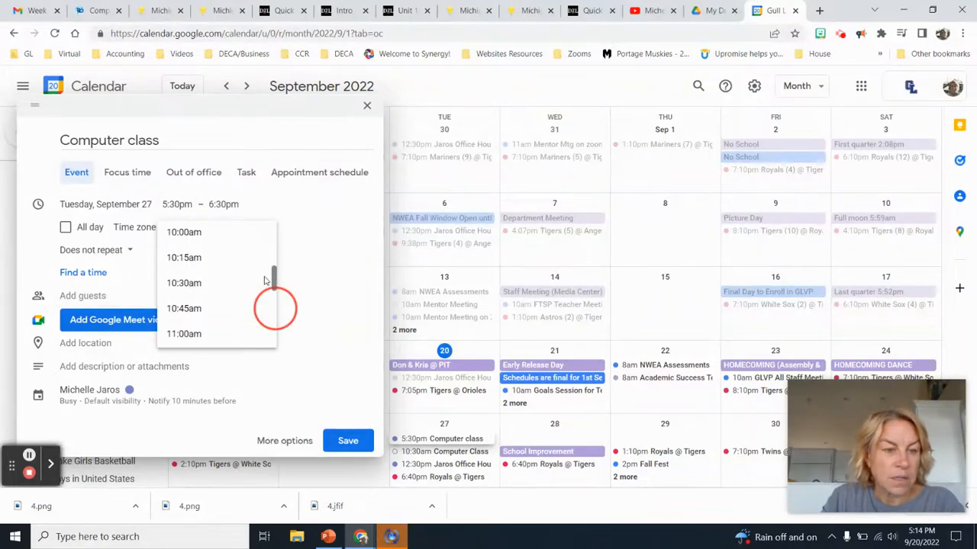
scroll(206, 314, down, 1)
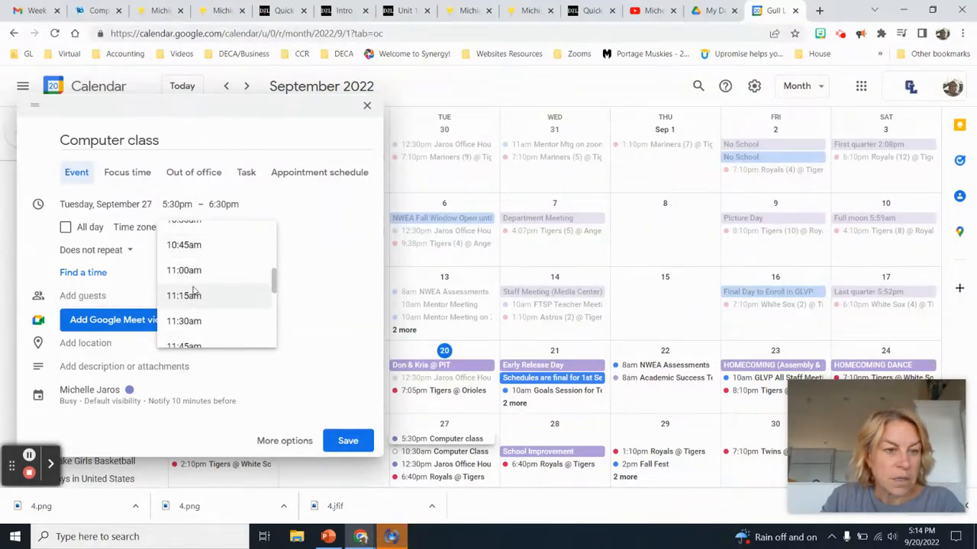
scroll(187, 294, up, 1)
click(188, 284)
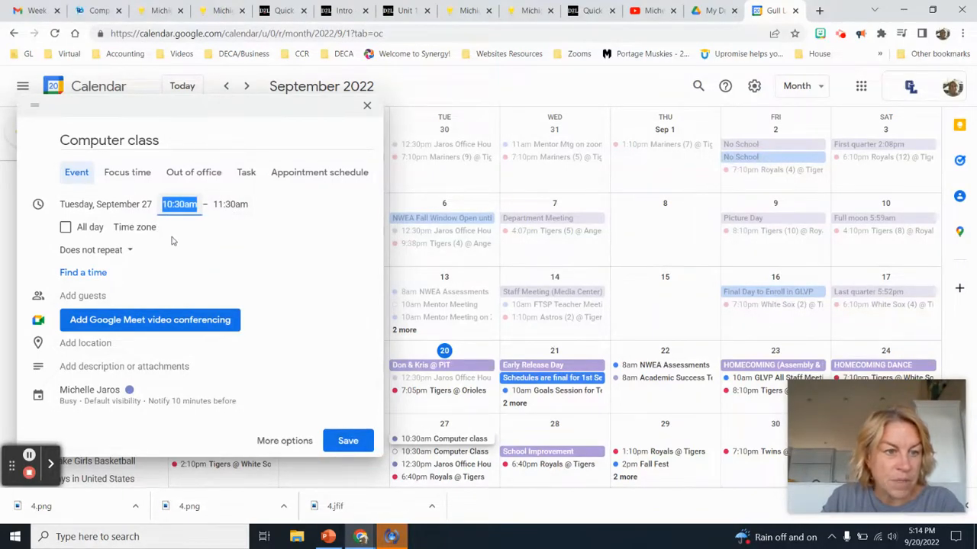
click(123, 252)
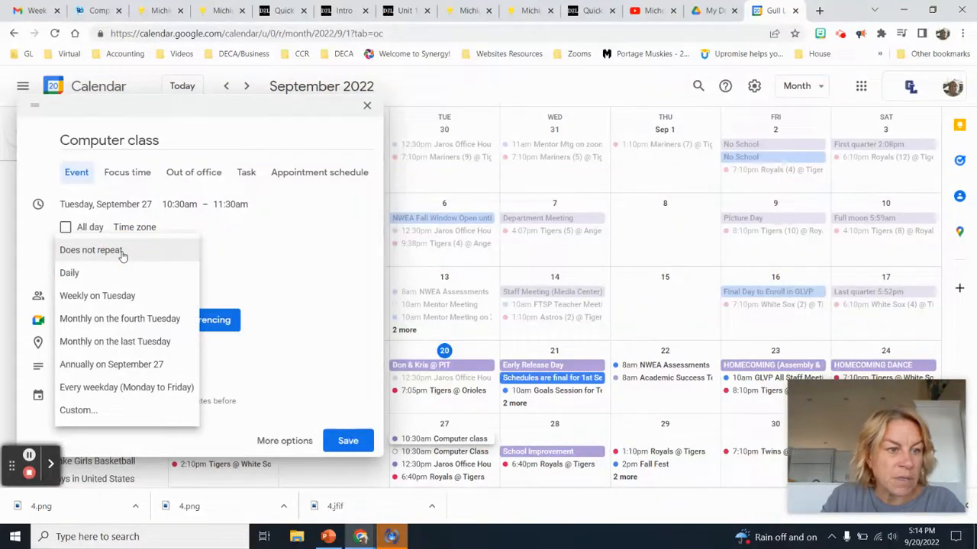
Make Computer class repeat weekly on Tuesday and invite a guest by e-mail
click(127, 299)
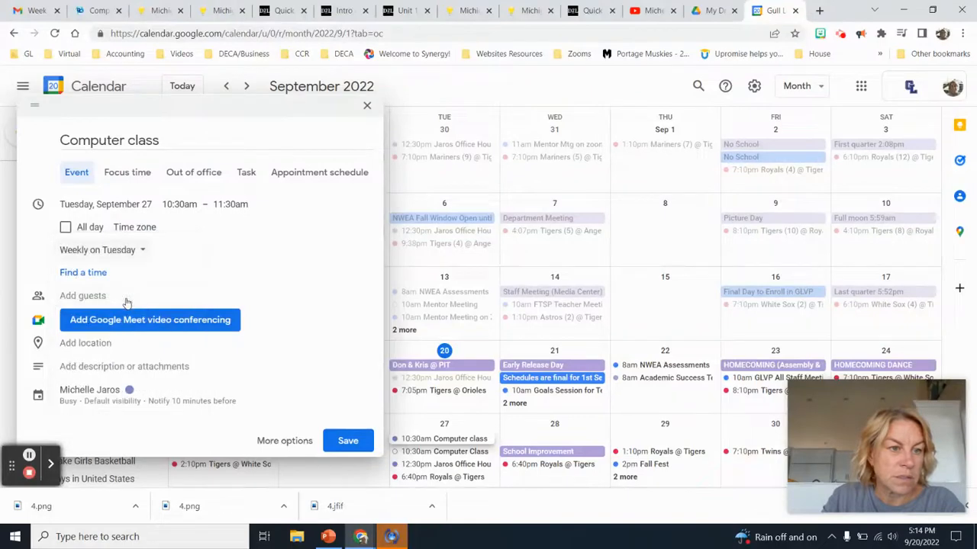
click(125, 297)
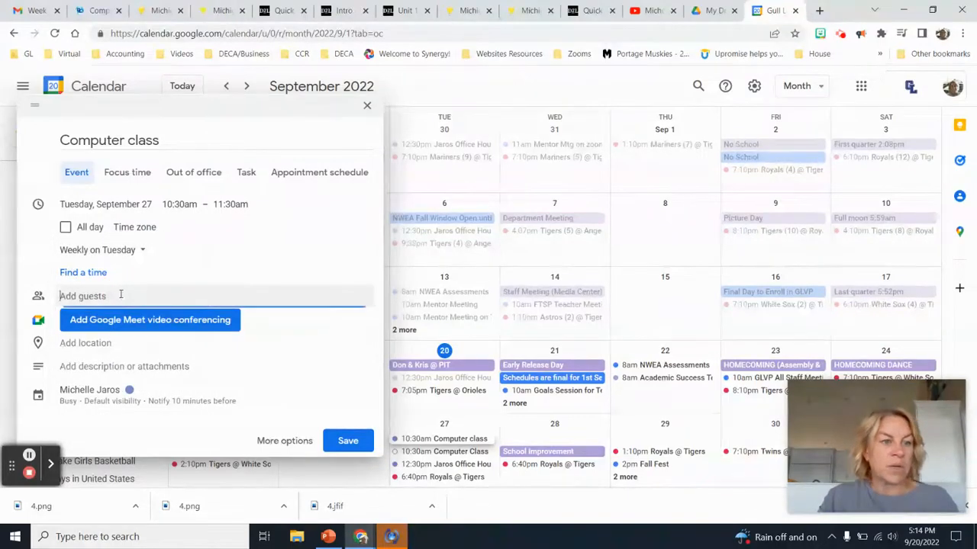
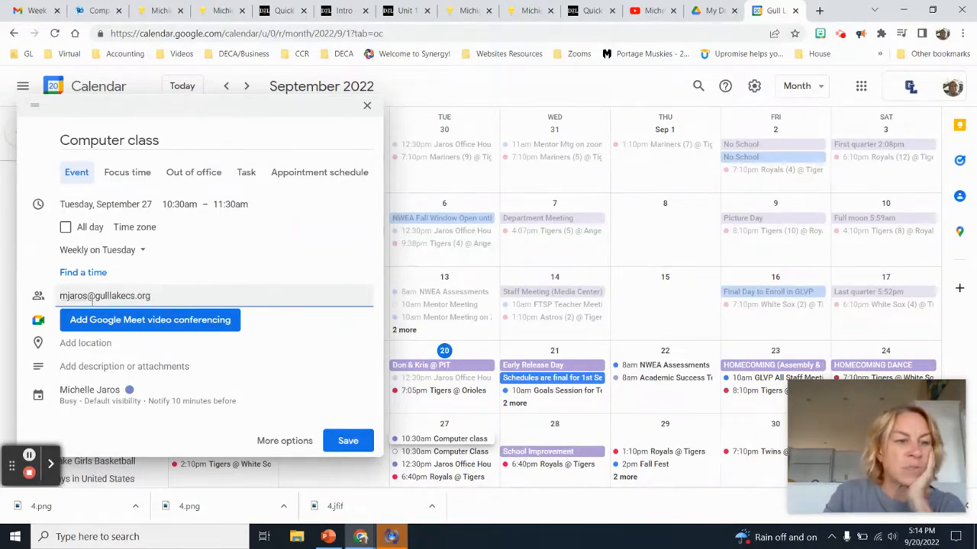
Set the event location to the suggested Battle Creek street address
click(85, 343)
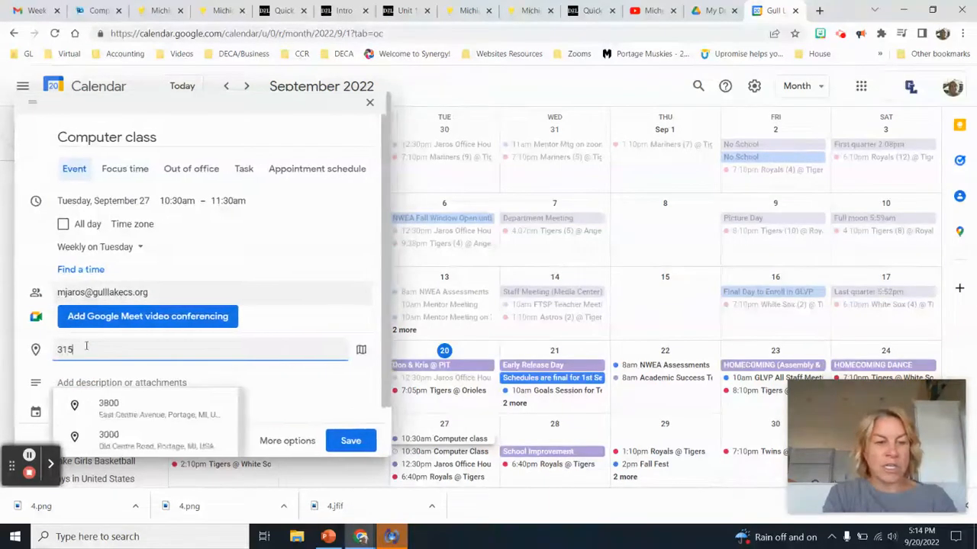
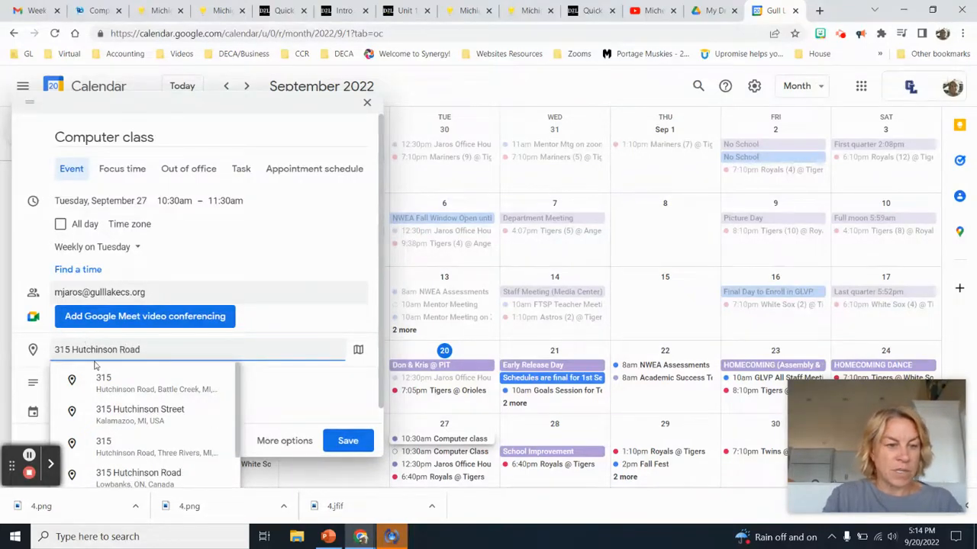
click(115, 384)
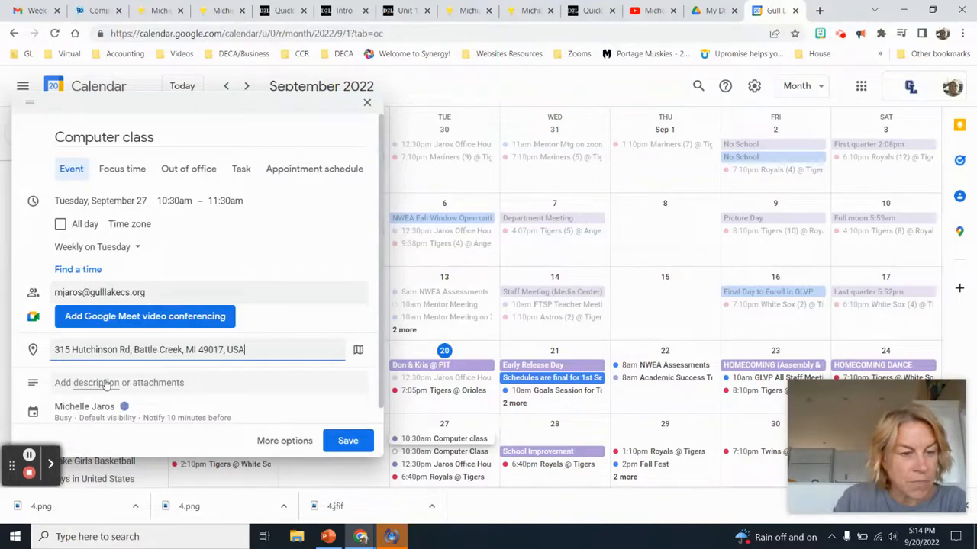
Add the description 'Complete Weekly assignment BEFORE class' and save the Computer class event
click(212, 383)
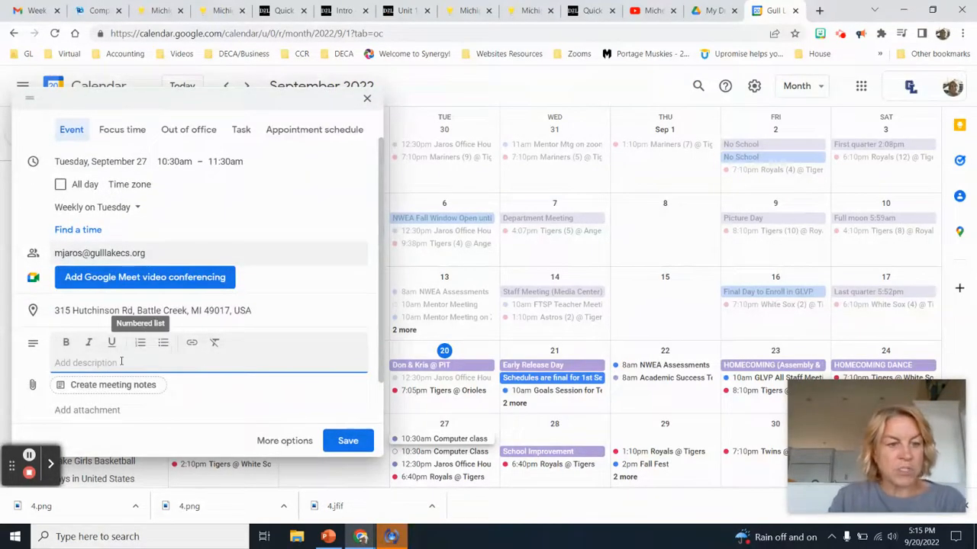
text(Compl)
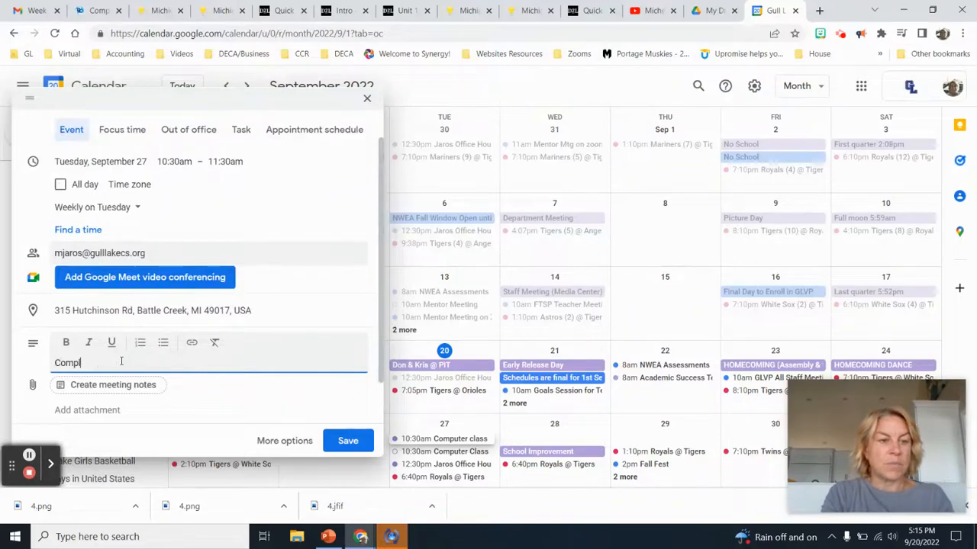
text(ete Weekly assignment)
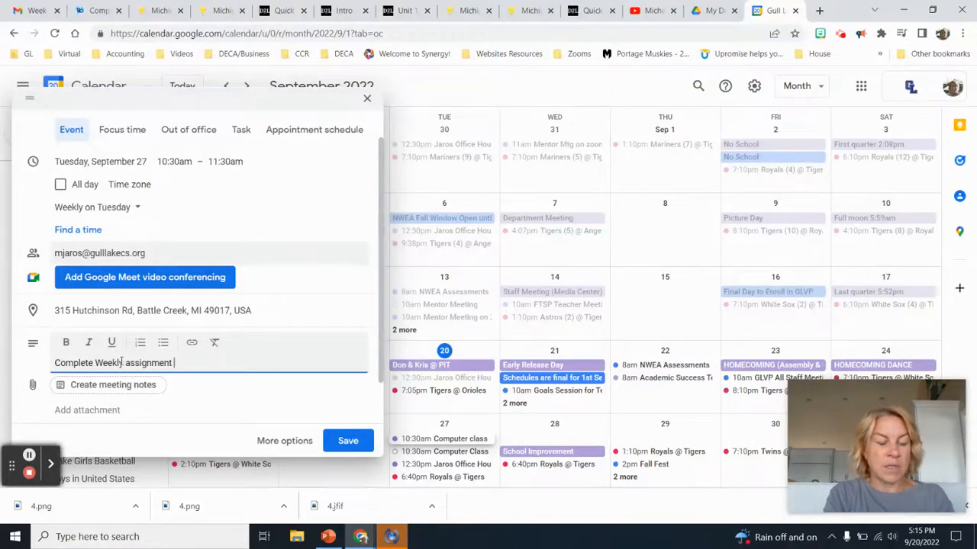
text( BEFORE class)
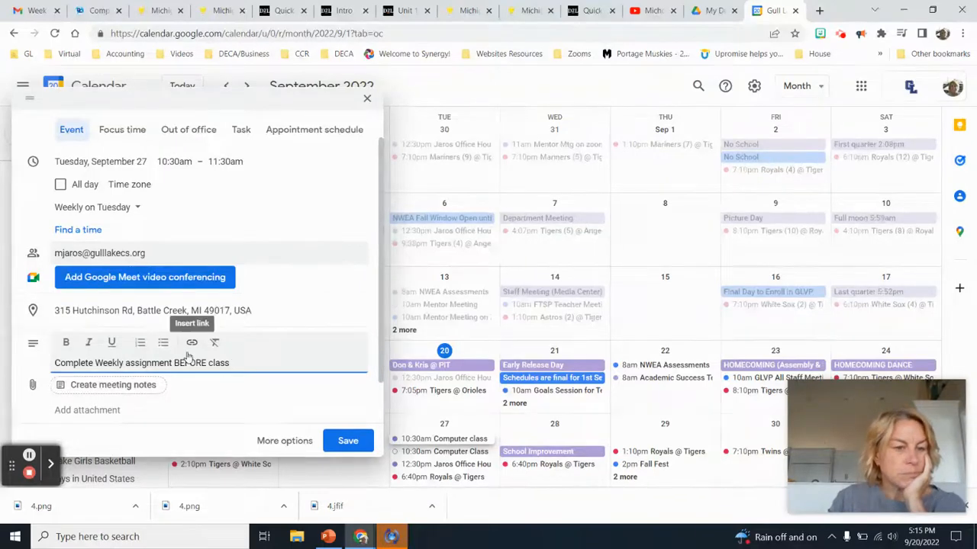
scroll(188, 357, up, 1)
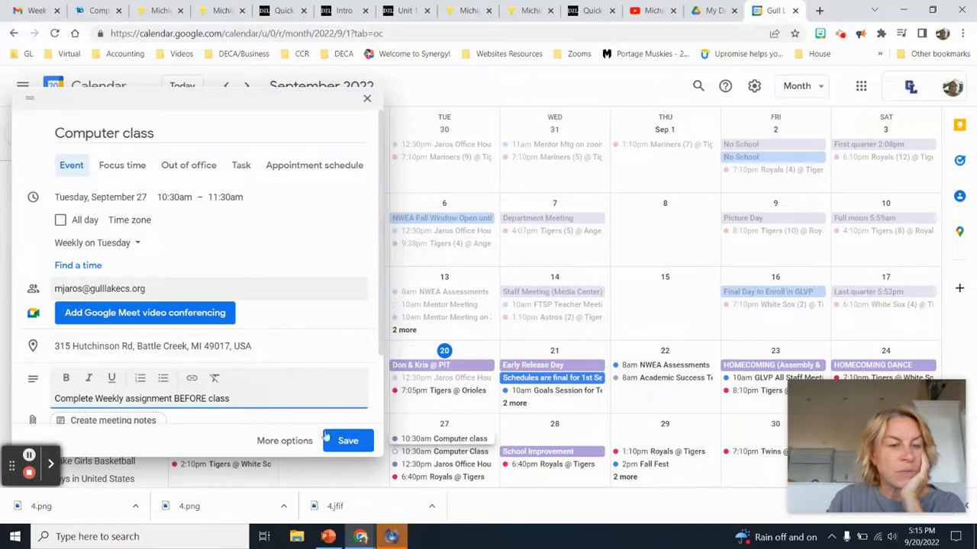
click(347, 446)
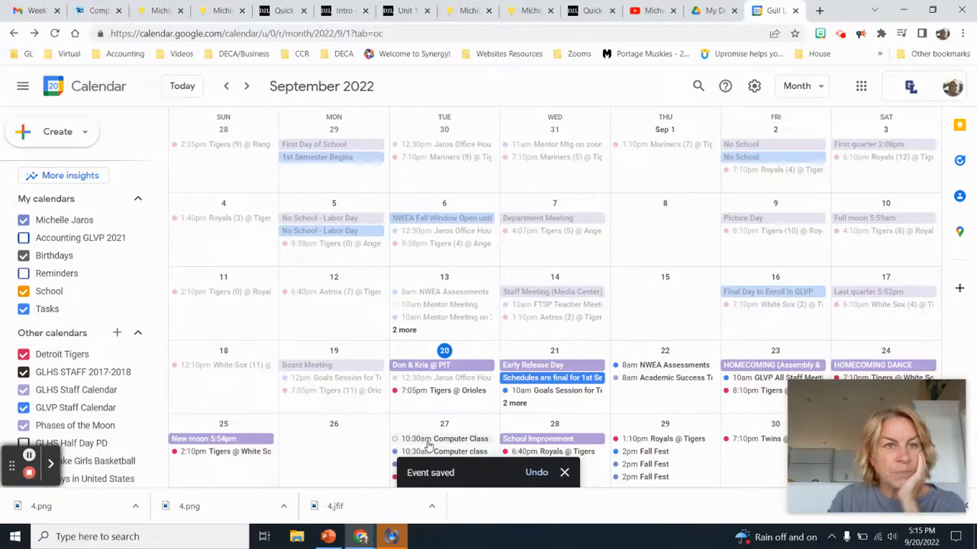
click(39, 12)
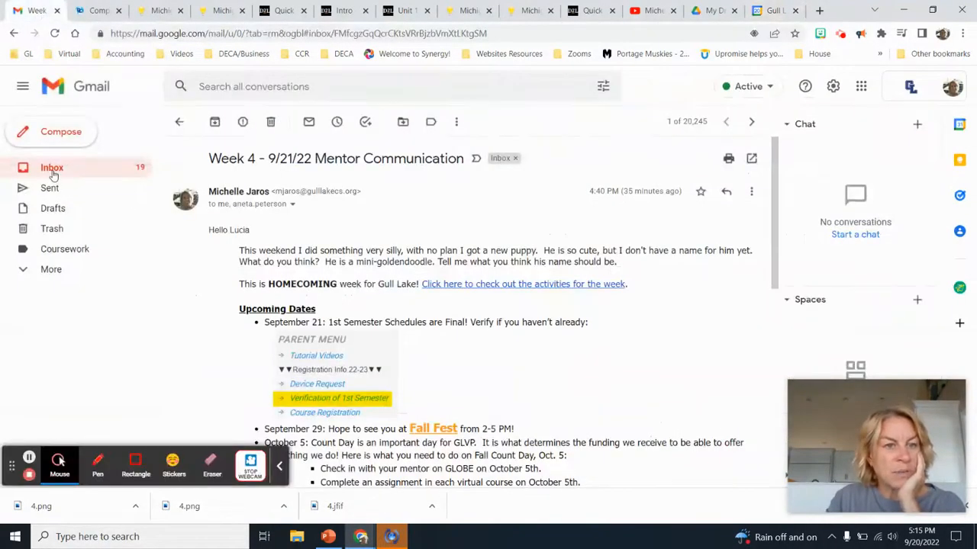
Reload the Gmail inbox and scroll down to the Computer Class invitation e-mail
click(53, 173)
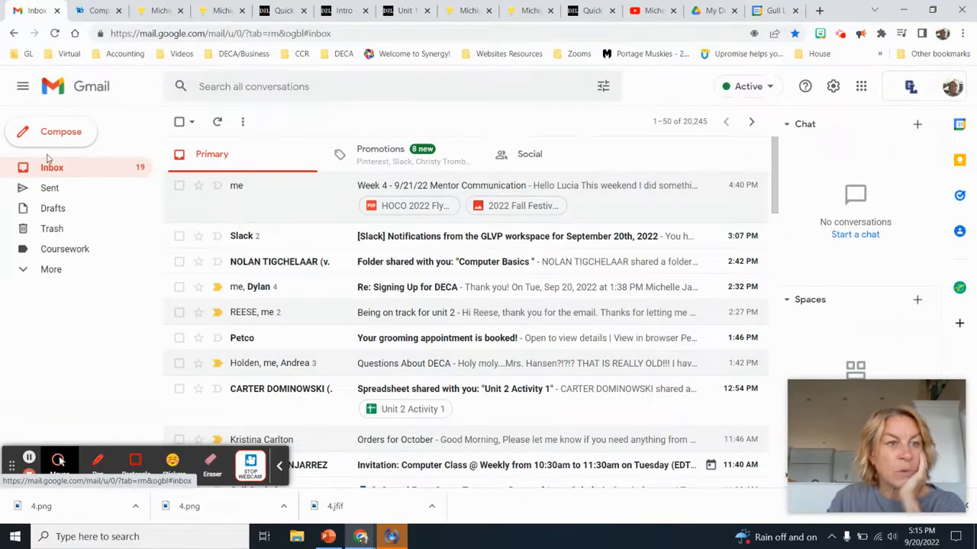
click(55, 34)
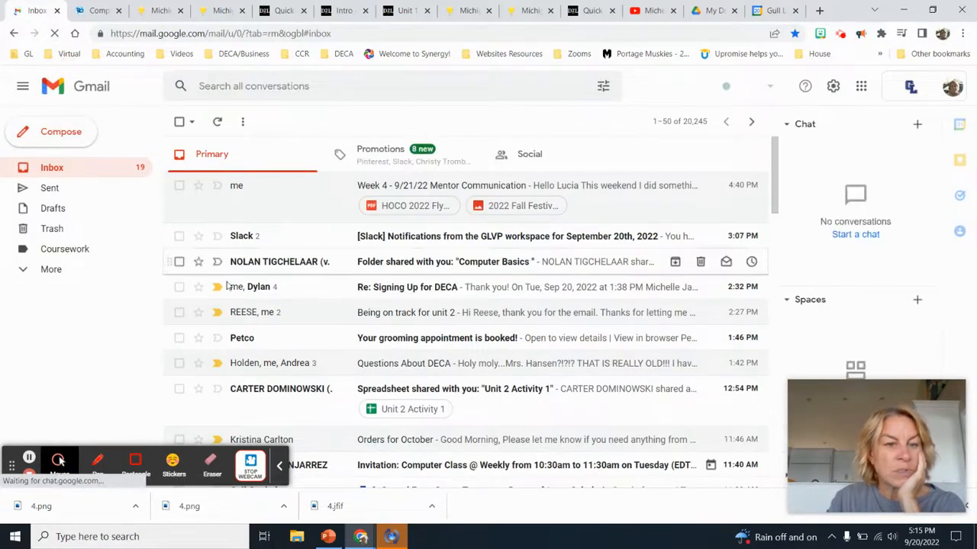
scroll(278, 317, down, 3)
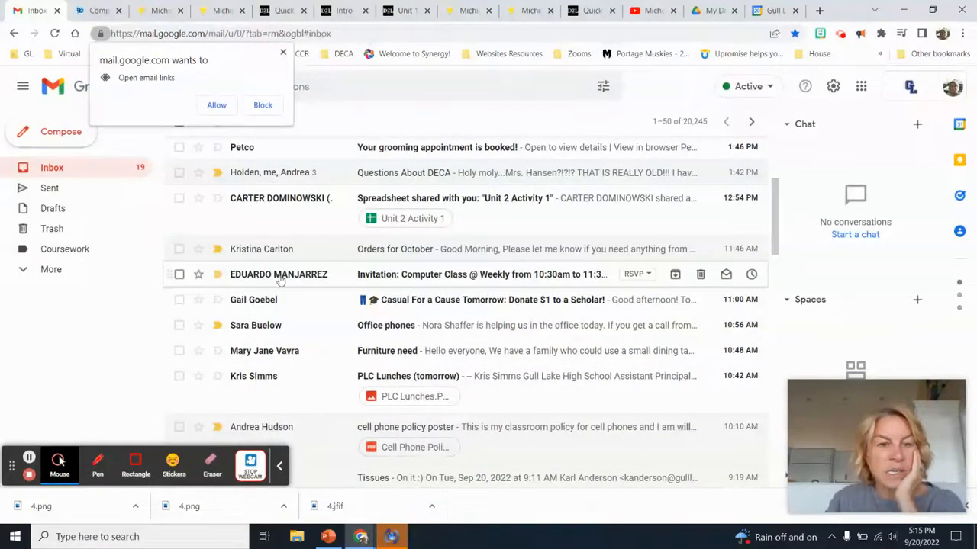
Read the Computer Class invitation's location and September 27 agenda, then close the email-links prompt
click(412, 279)
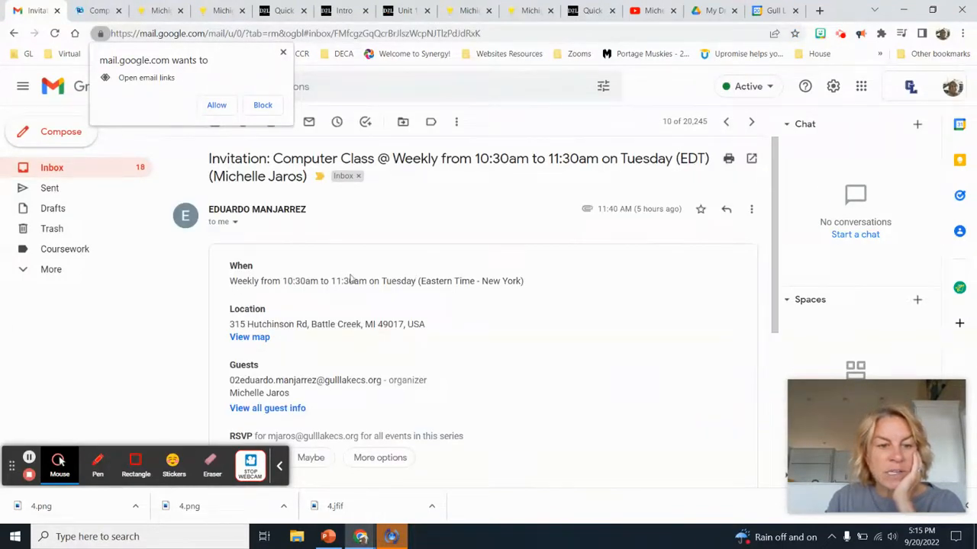
scroll(351, 280, down, 1)
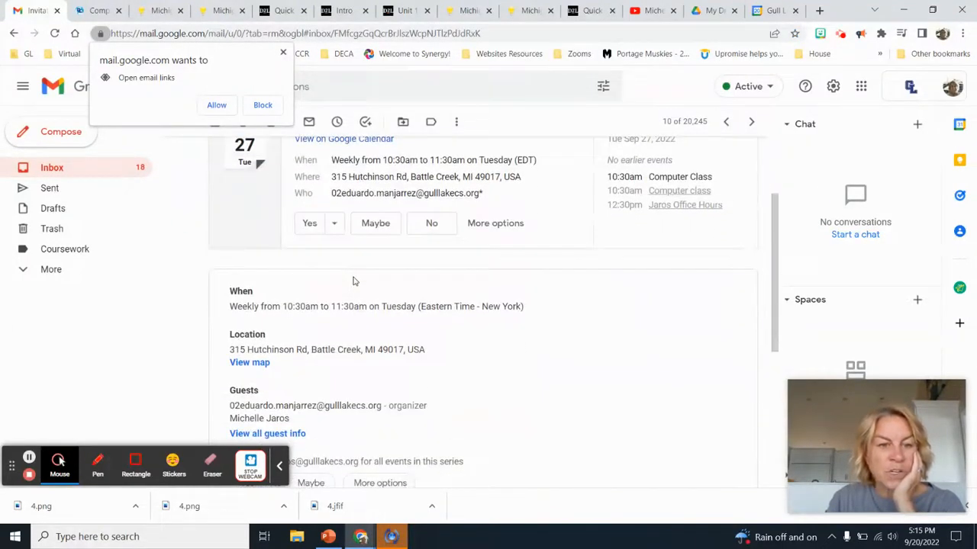
scroll(353, 281, down, 2)
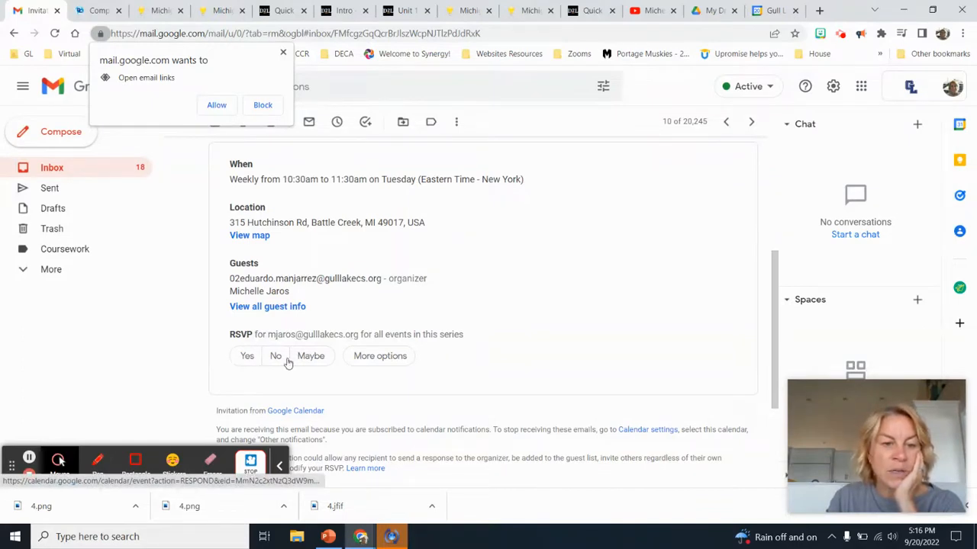
scroll(404, 357, up, 3)
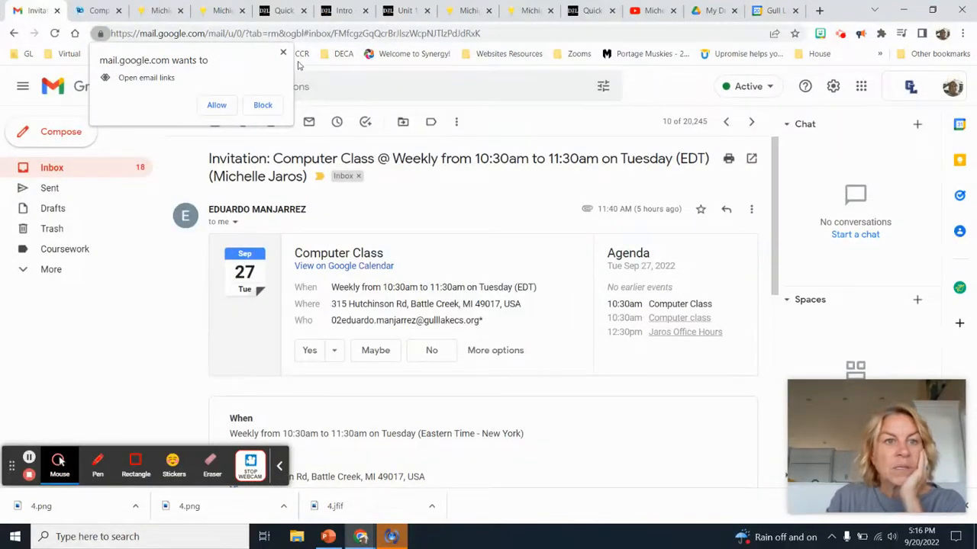
click(282, 52)
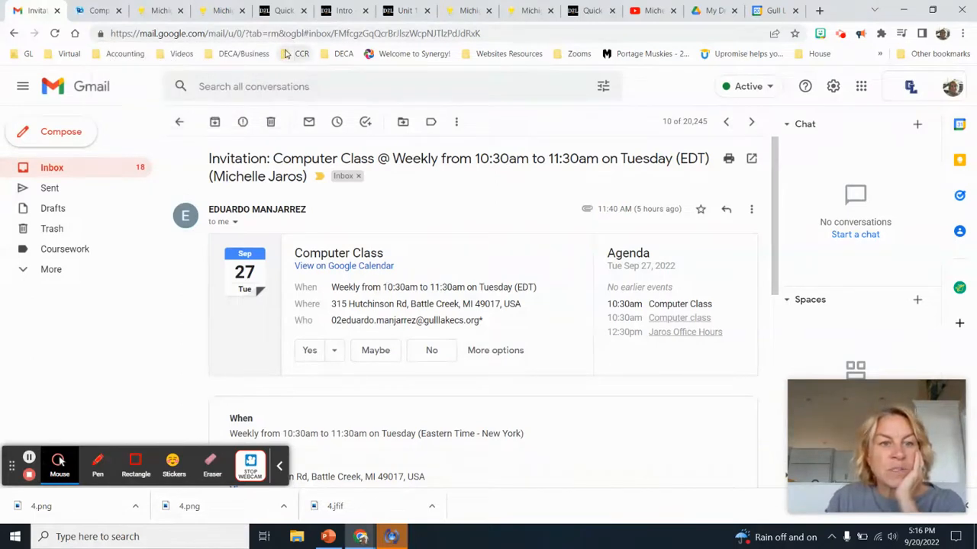